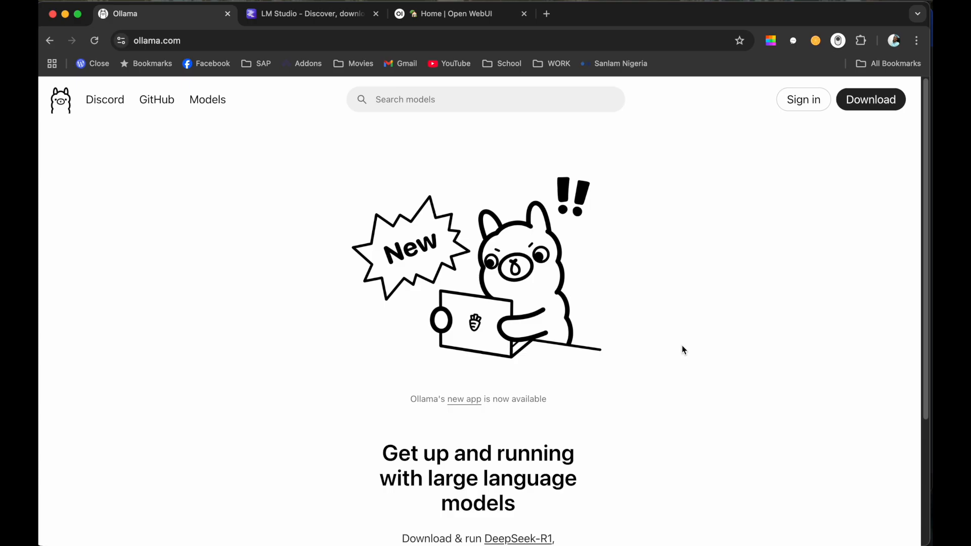
Switch to Terminal and list the locally installed models with the command "ollama ls"
mouse_move(708, 540)
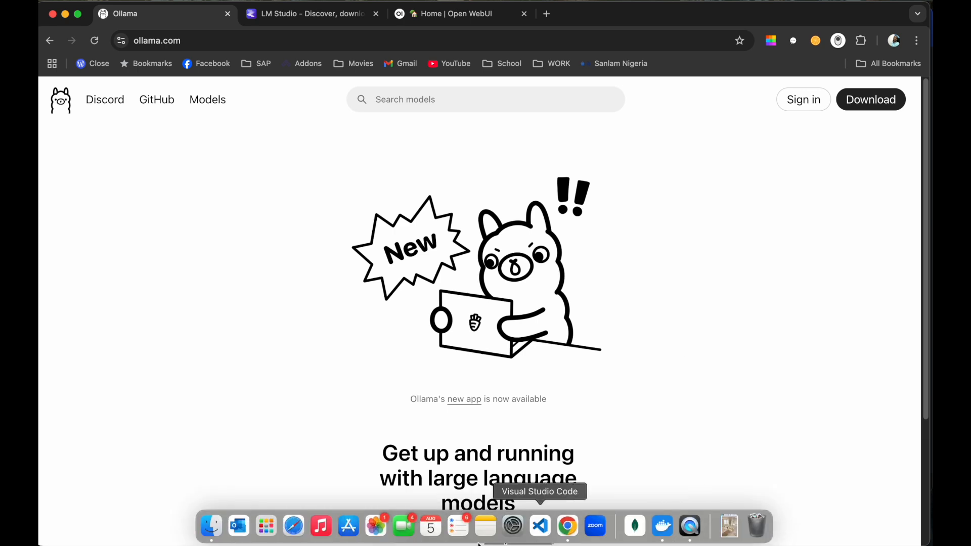
click(266, 528)
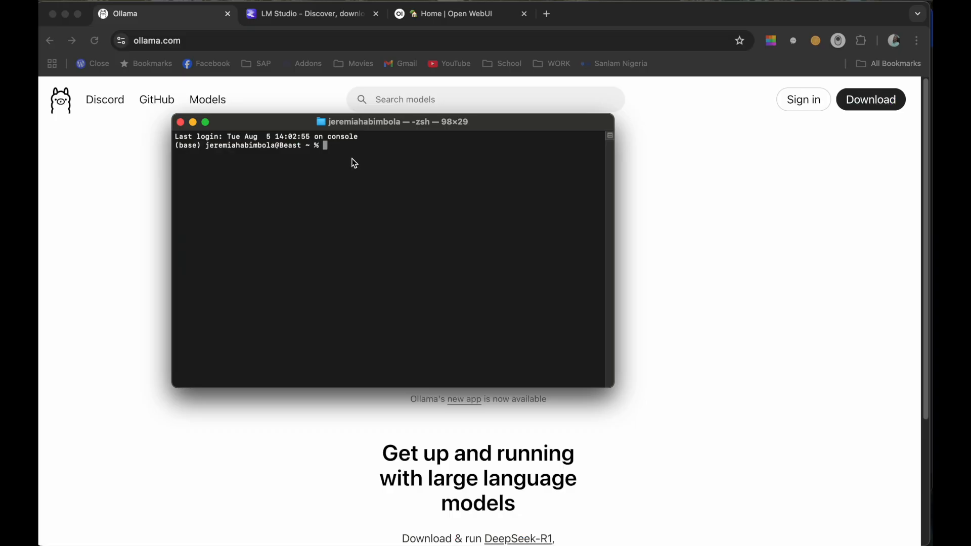
text(ollma)
key(BackSpace)
key(BackSpace)
key(BackSpace)
text(ams ls)
key(Return)
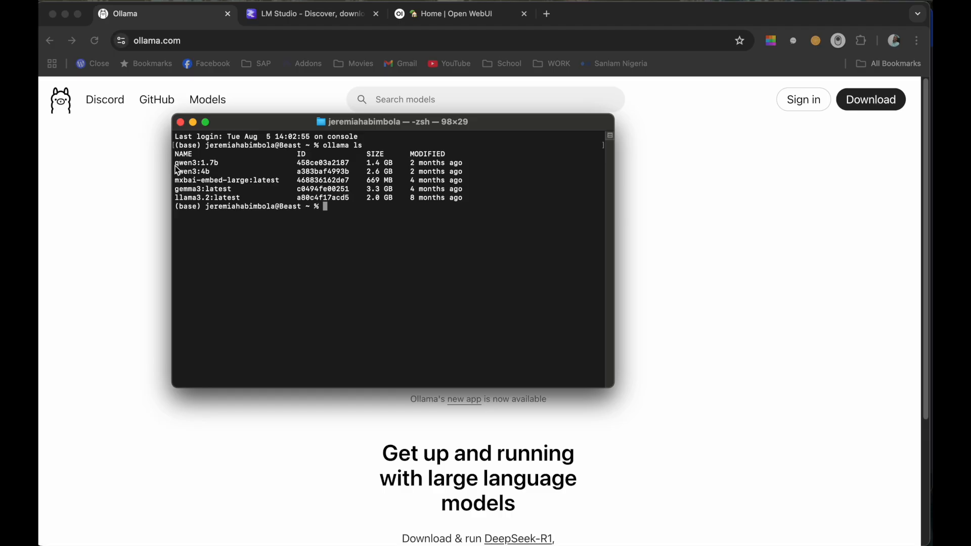
Highlight the rows of installed models in the terminal output, and close the Terminal window
drag(181, 163, 484, 203)
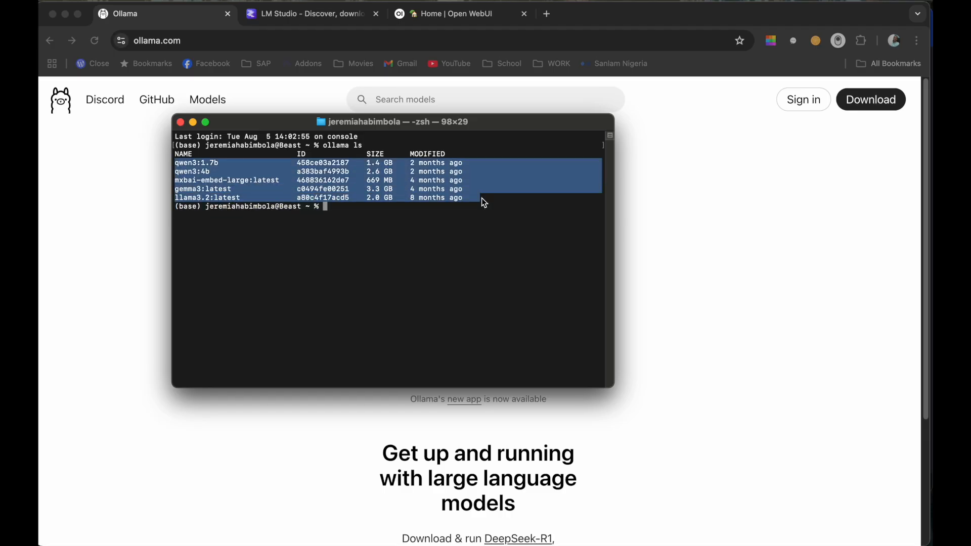
click(461, 234)
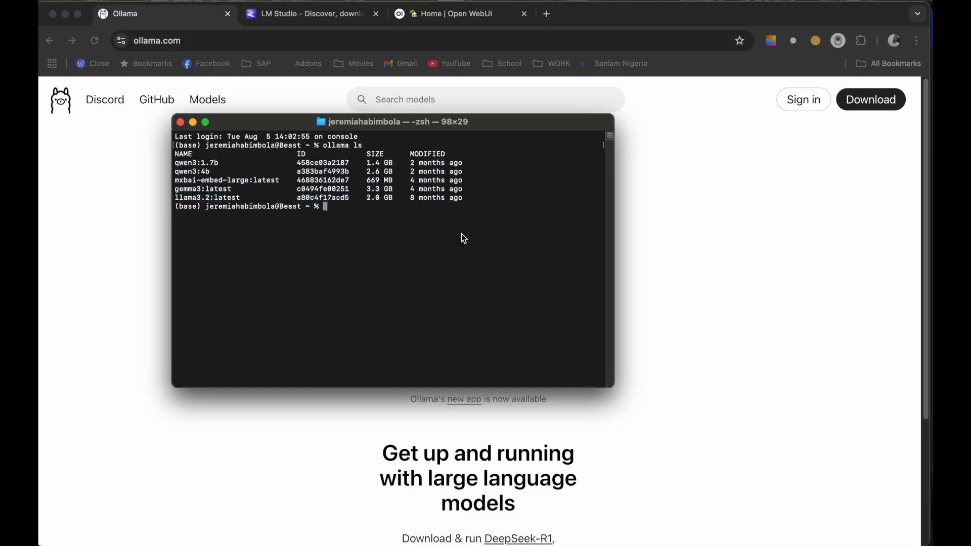
click(181, 123)
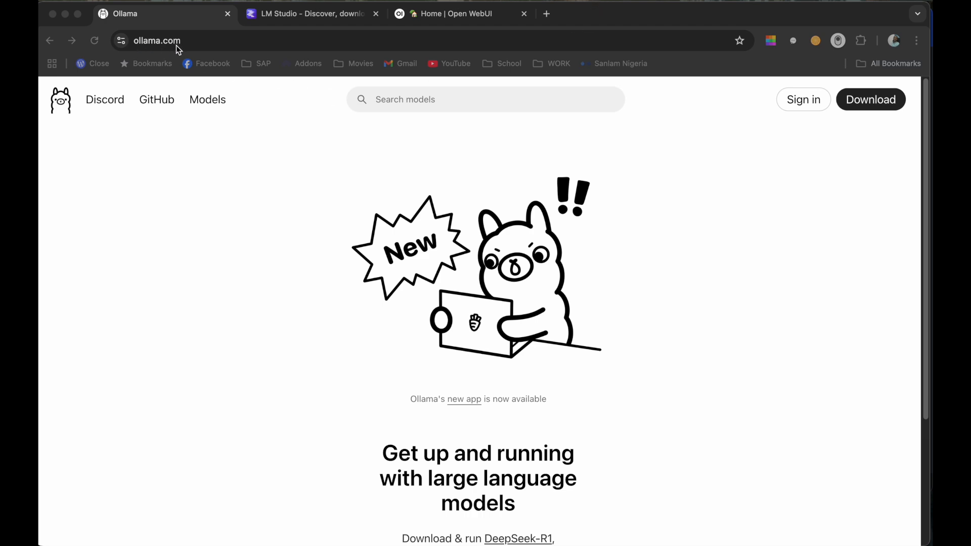
scroll(492, 311, down, 5)
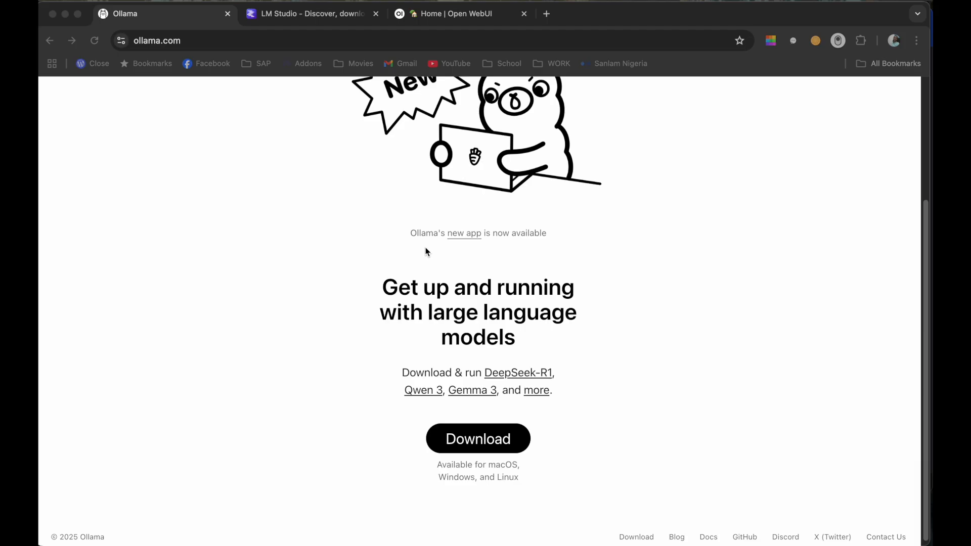
click(411, 233)
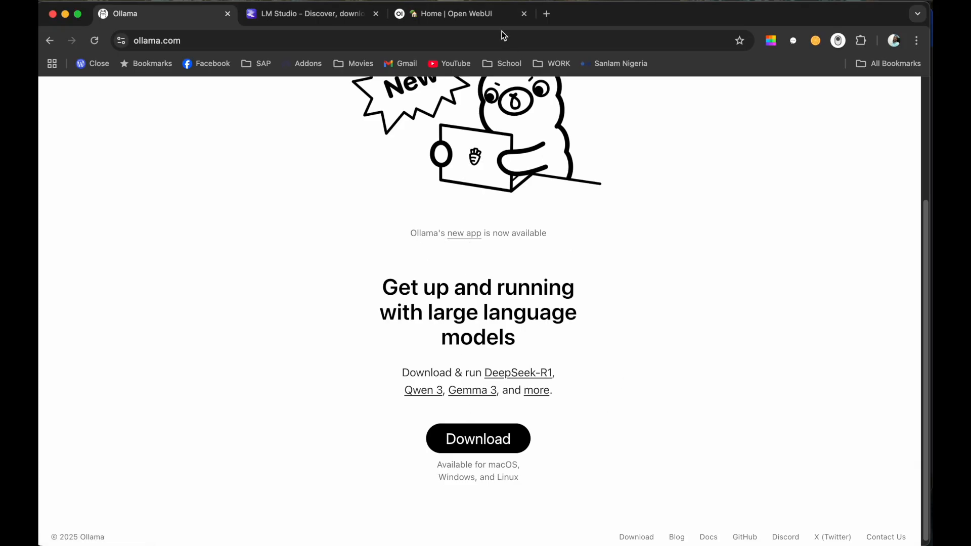
scroll(617, 244, up, 3)
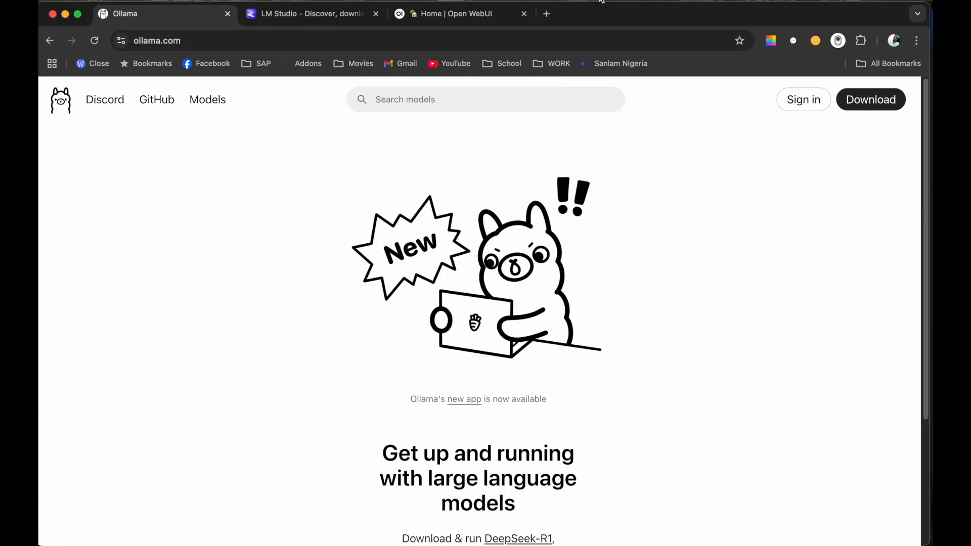
Open the Ollama desktop app's settings to review the account, network, model location and context length options, and return to the Ollama website
click(602, 1)
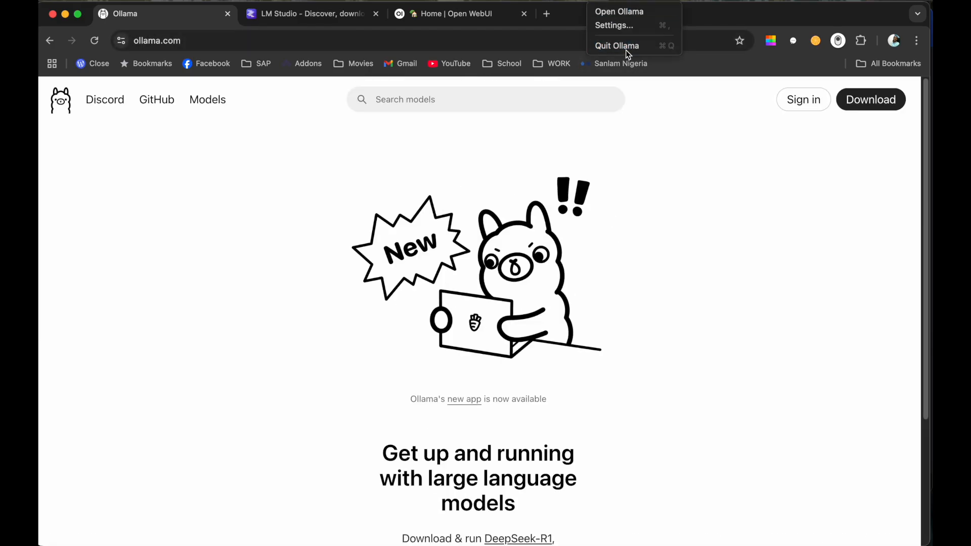
click(603, 1)
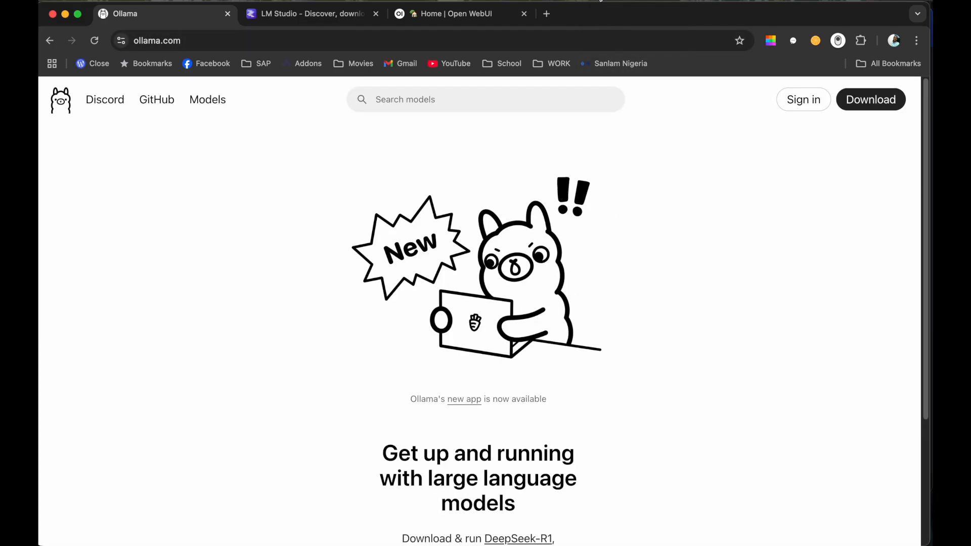
click(601, 1)
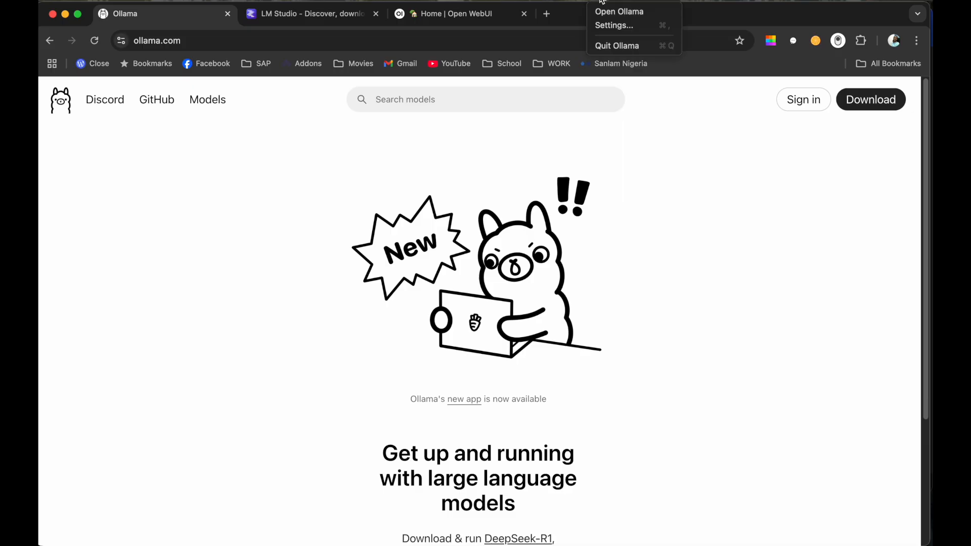
click(619, 47)
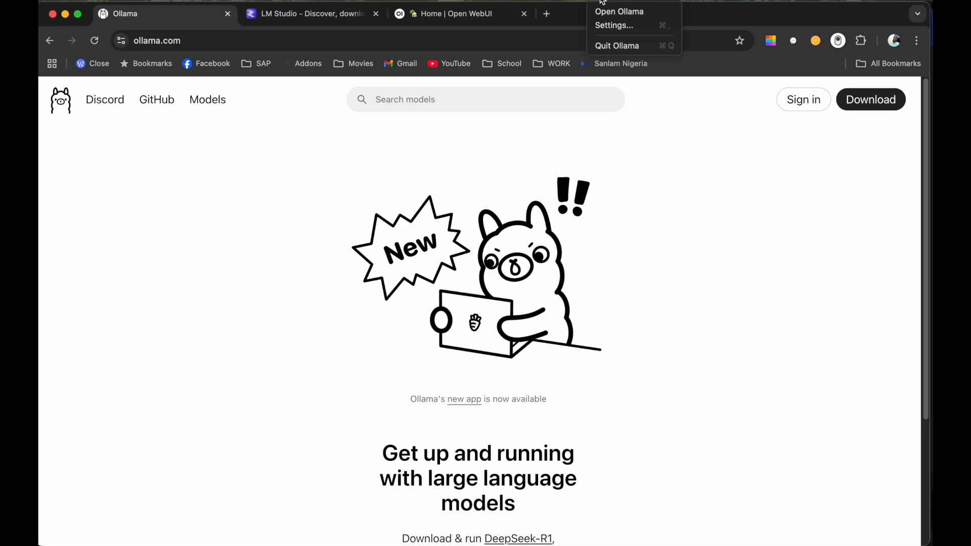
click(611, 25)
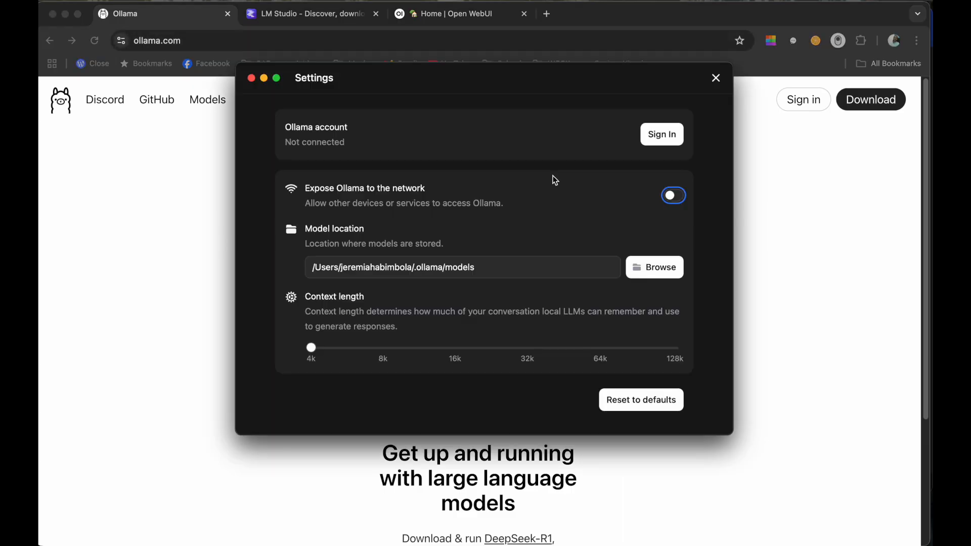
drag(445, 76, 453, 124)
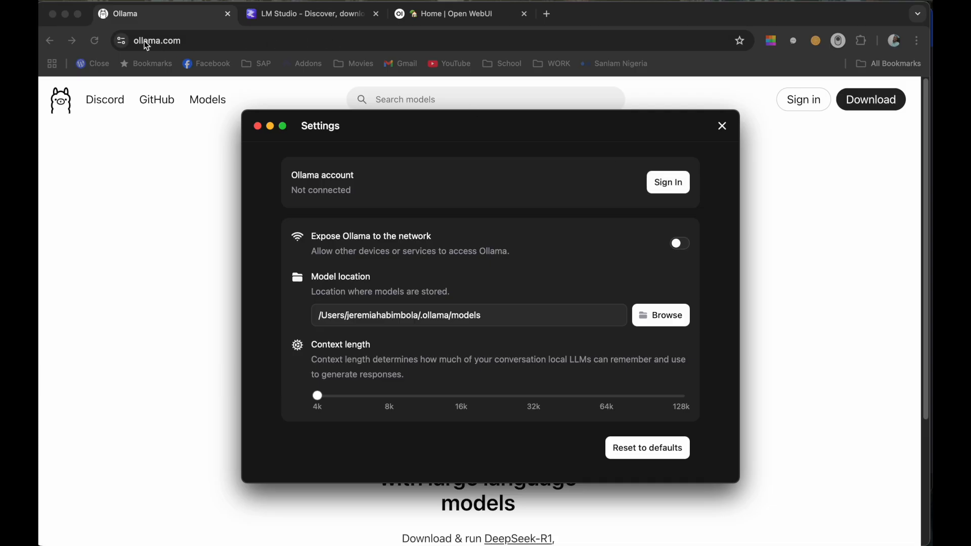
click(822, 148)
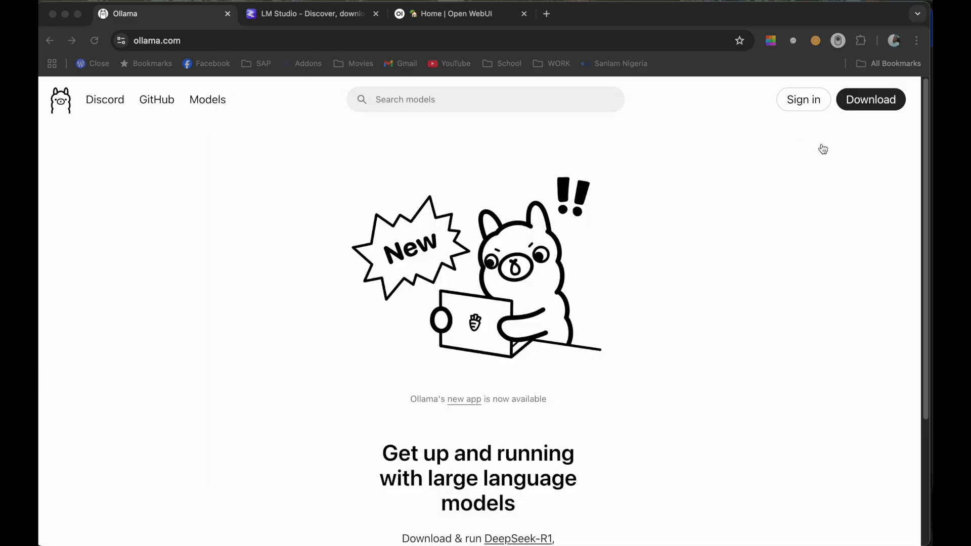
View the Ollama website's sign-in and account creation forms, and return to the home page
click(799, 101)
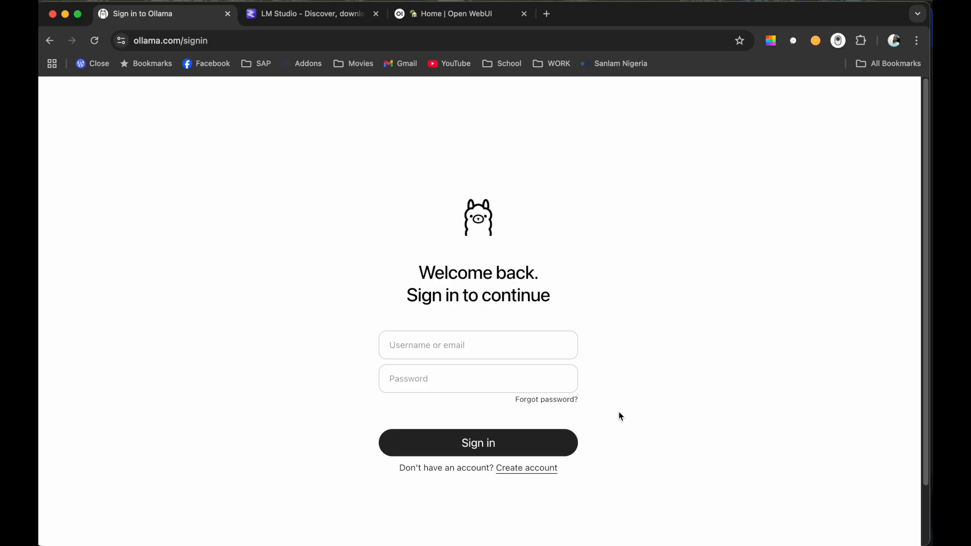
click(534, 468)
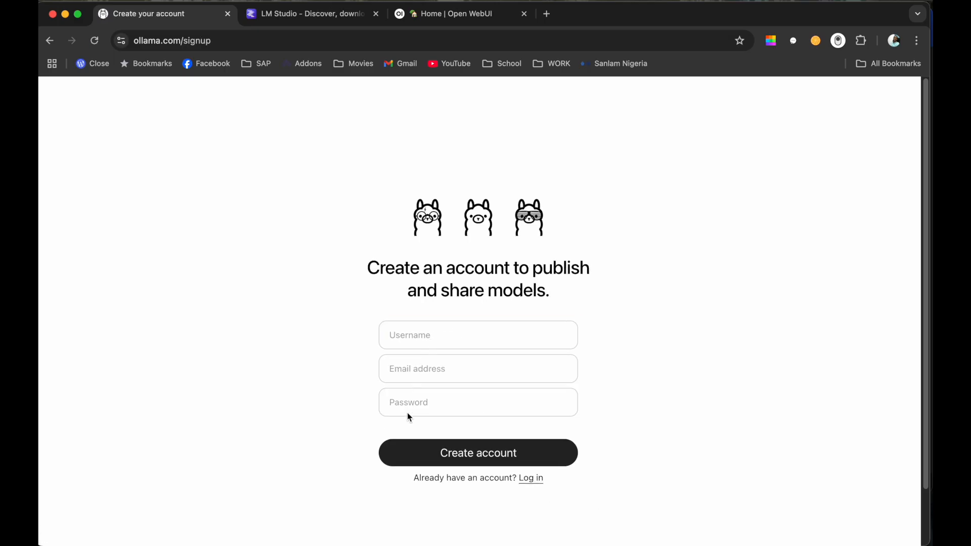
click(528, 480)
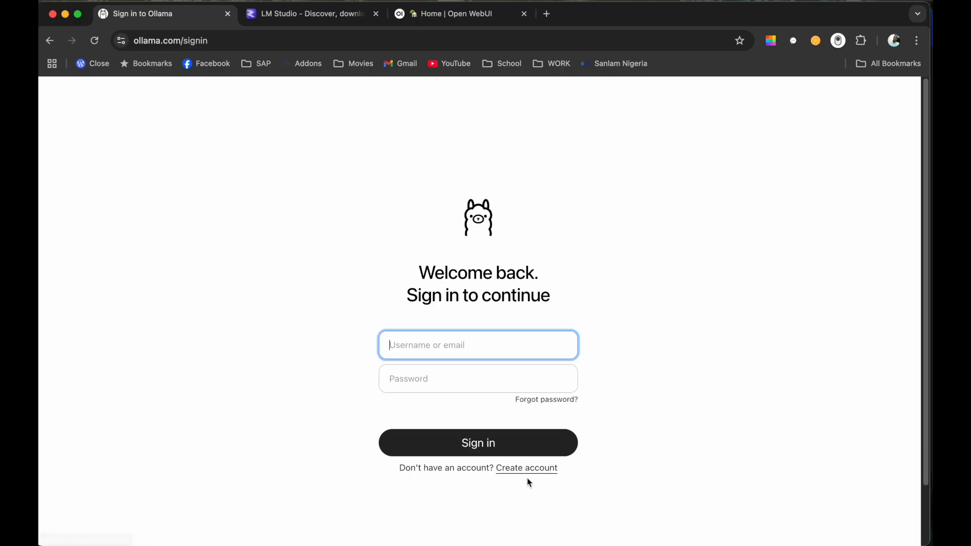
click(701, 262)
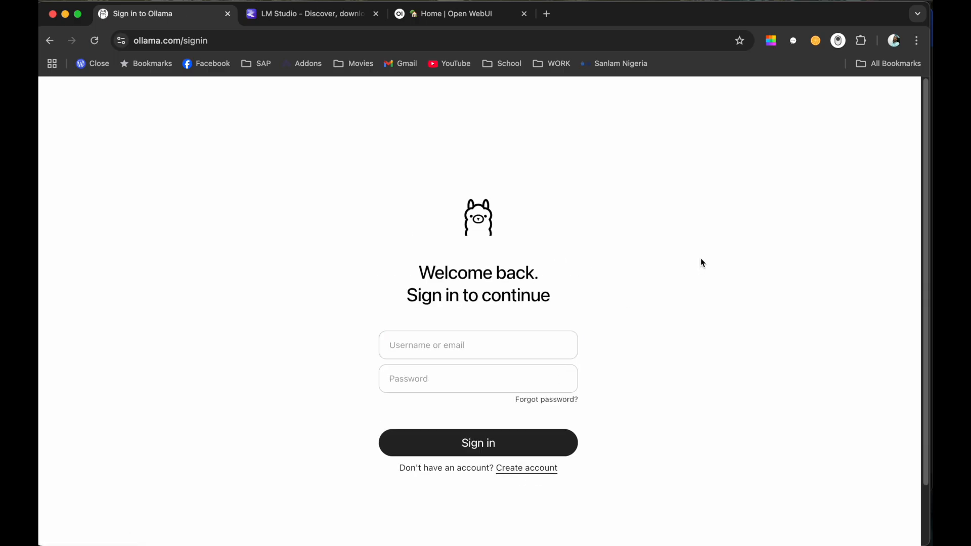
click(49, 40)
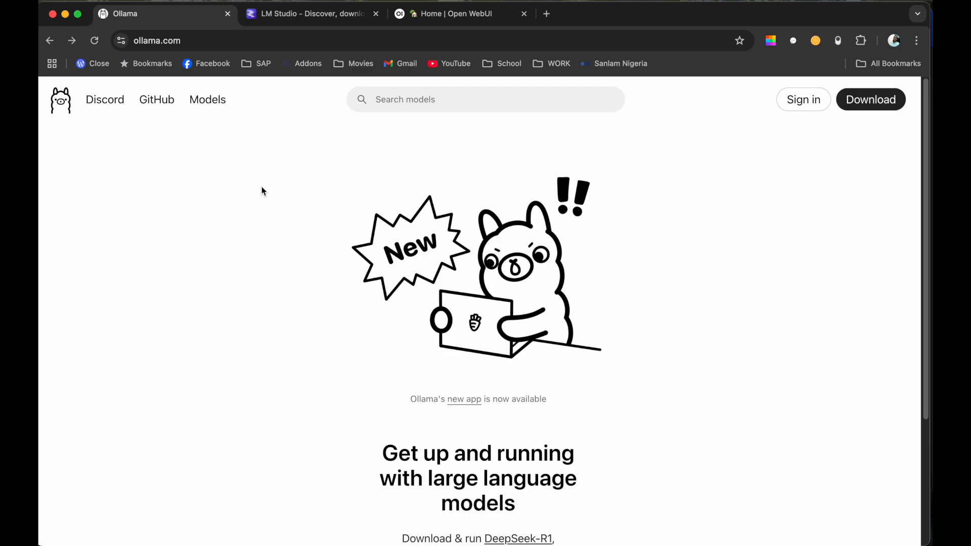
Open the Ollama model catalogue and browse through the popular models, checking their descriptions, capabilities and available parameter sizes
click(209, 103)
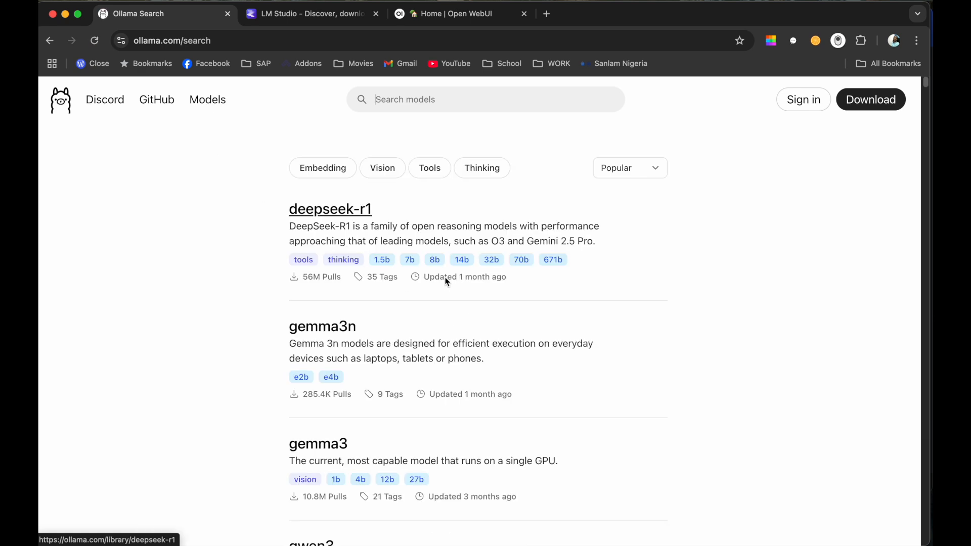
scroll(445, 283, down, 1)
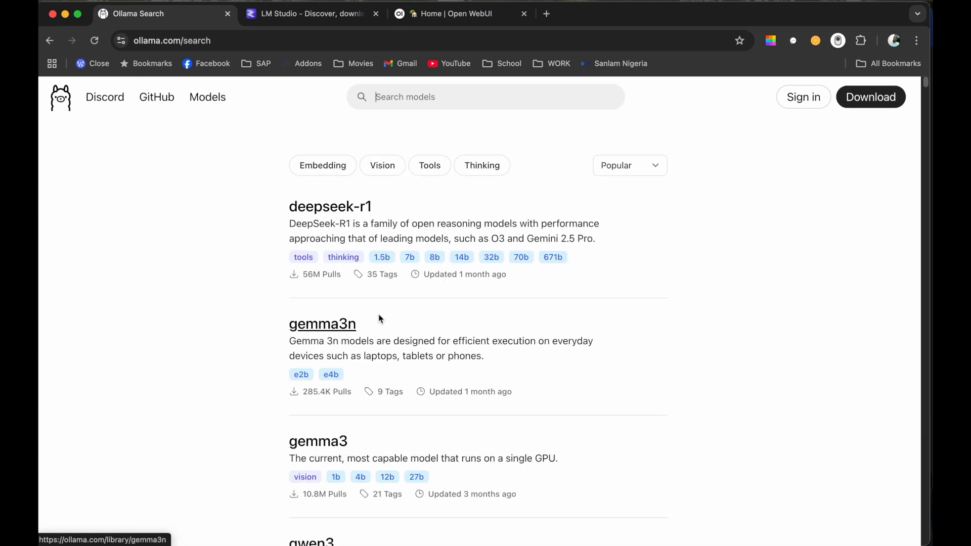
scroll(380, 318, down, 5)
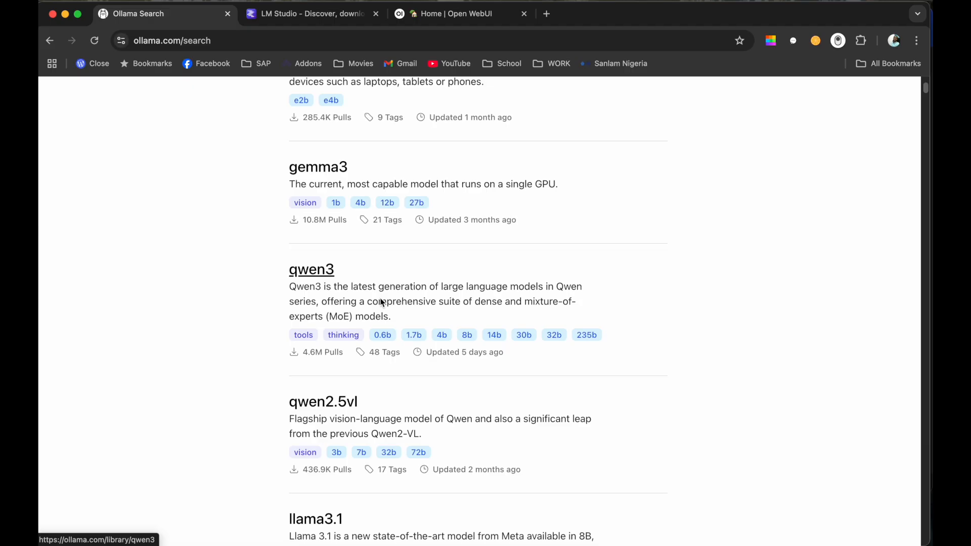
scroll(382, 302, down, 2)
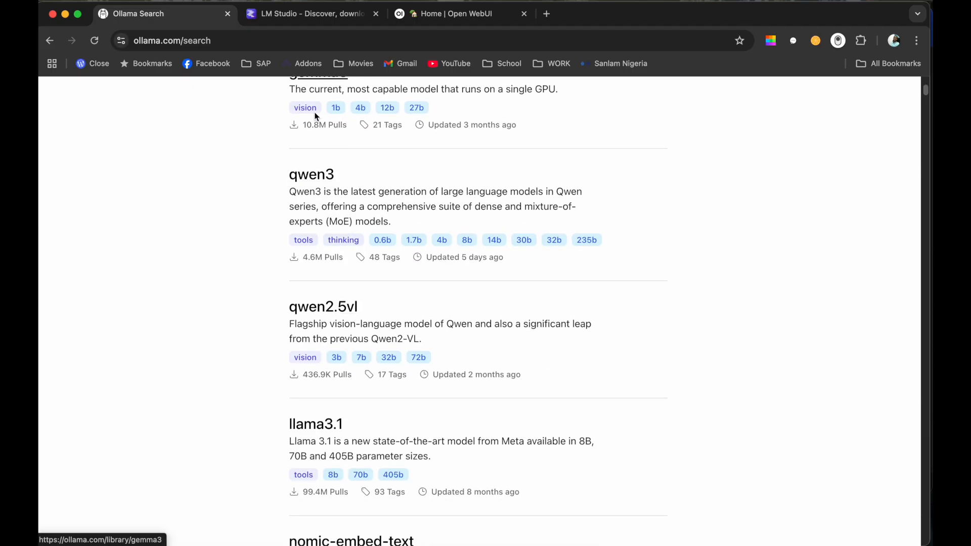
scroll(357, 243, down, 4)
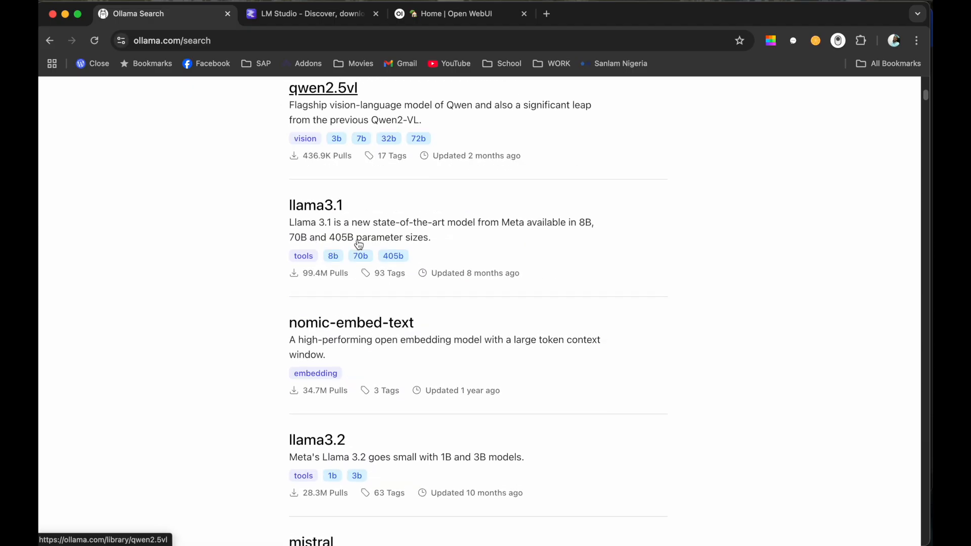
scroll(358, 244, down, 3)
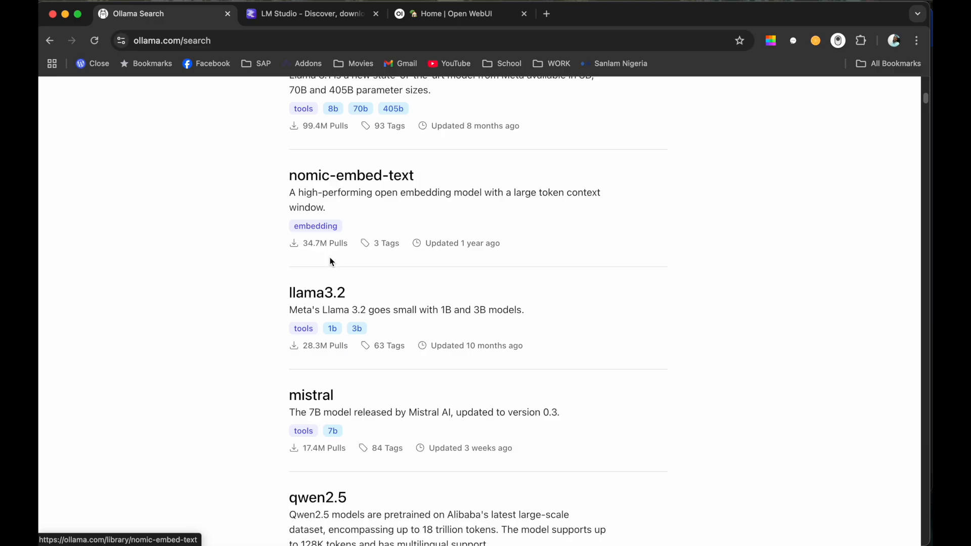
scroll(330, 261, down, 20)
scroll(330, 261, down, 20)
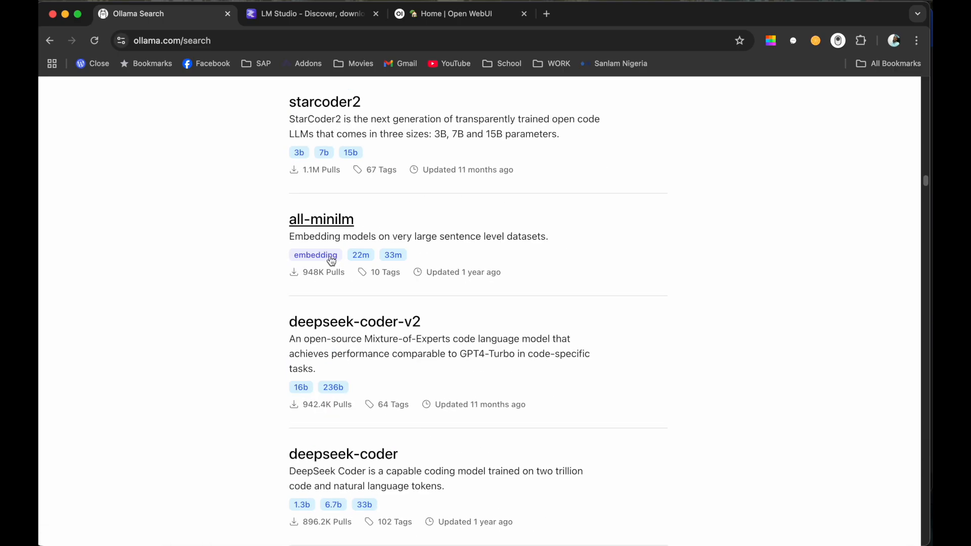
scroll(331, 260, down, 20)
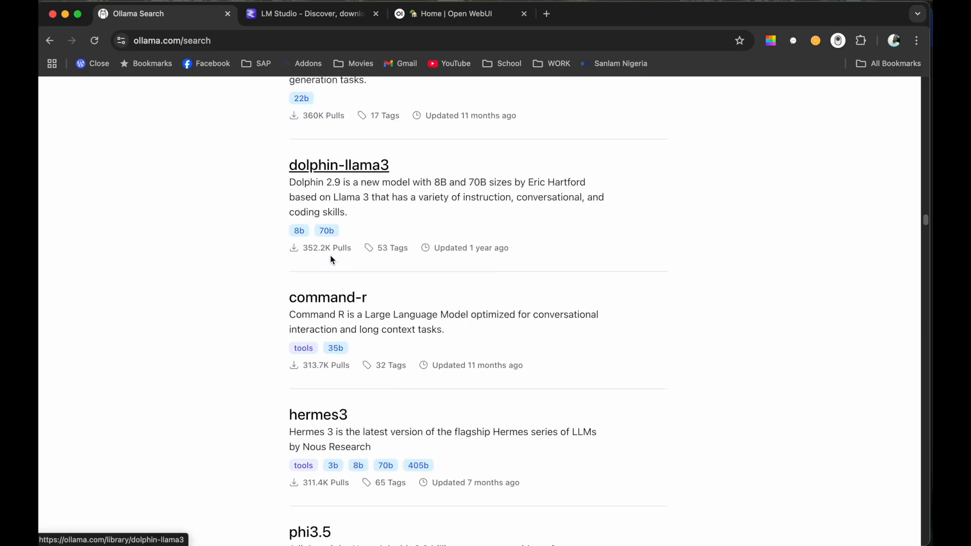
scroll(331, 259, down, 10)
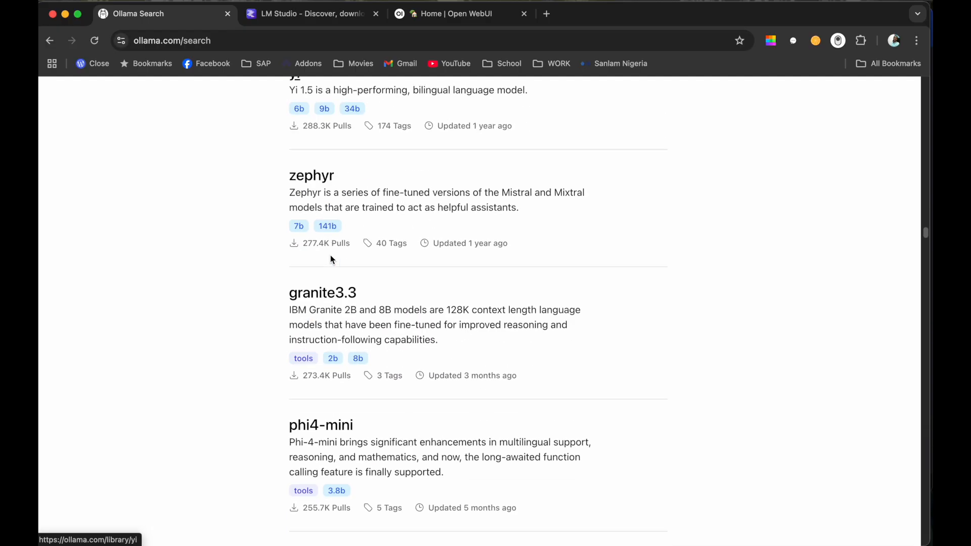
scroll(330, 259, down, 5)
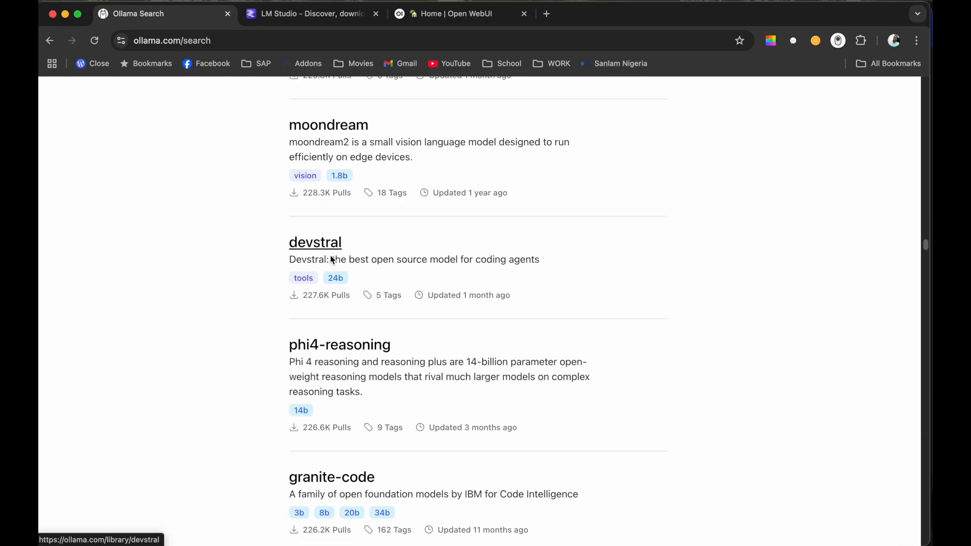
scroll(334, 260, down, 5)
scroll(334, 260, down, 15)
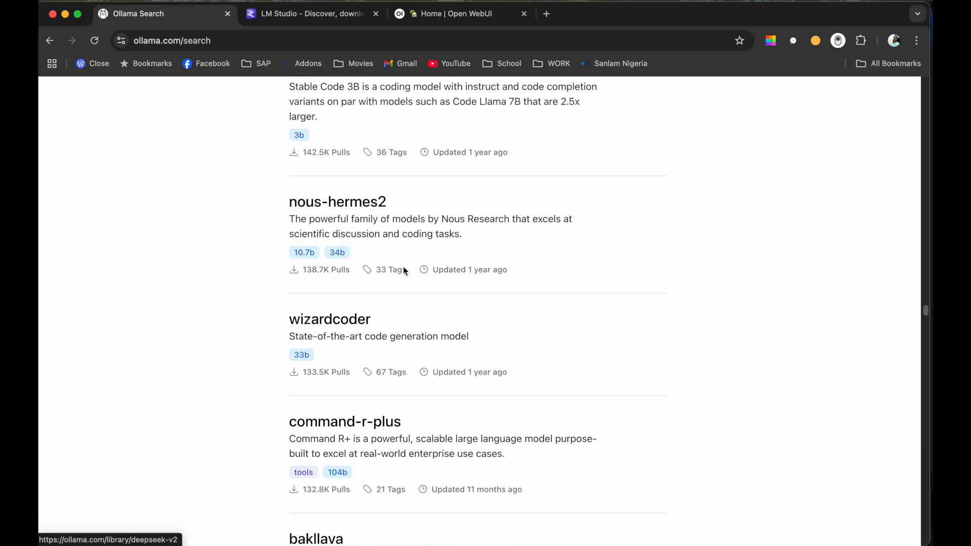
scroll(434, 323, down, 15)
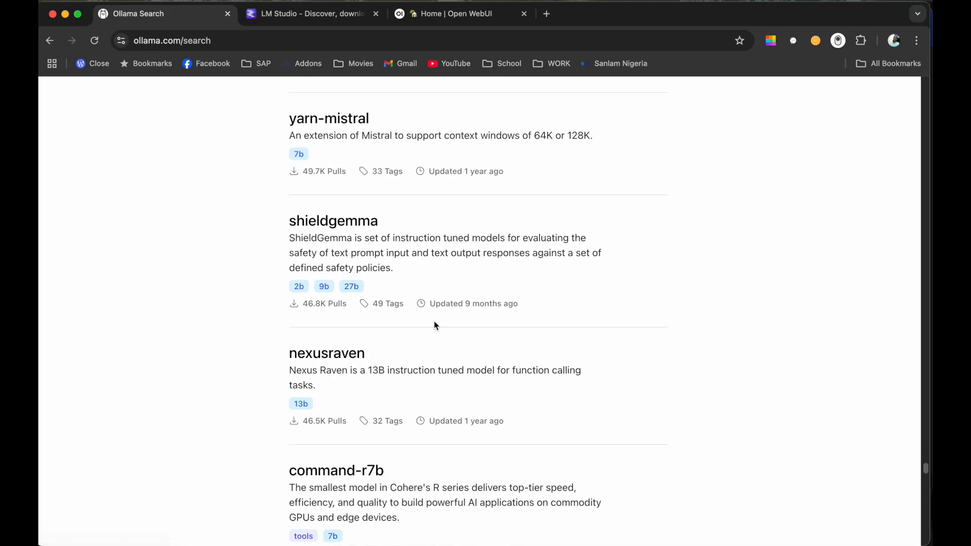
Search the Ollama models for "gemma" and open the page of huihui_ai/gemma3-abliterated
key(super+bracketleft)
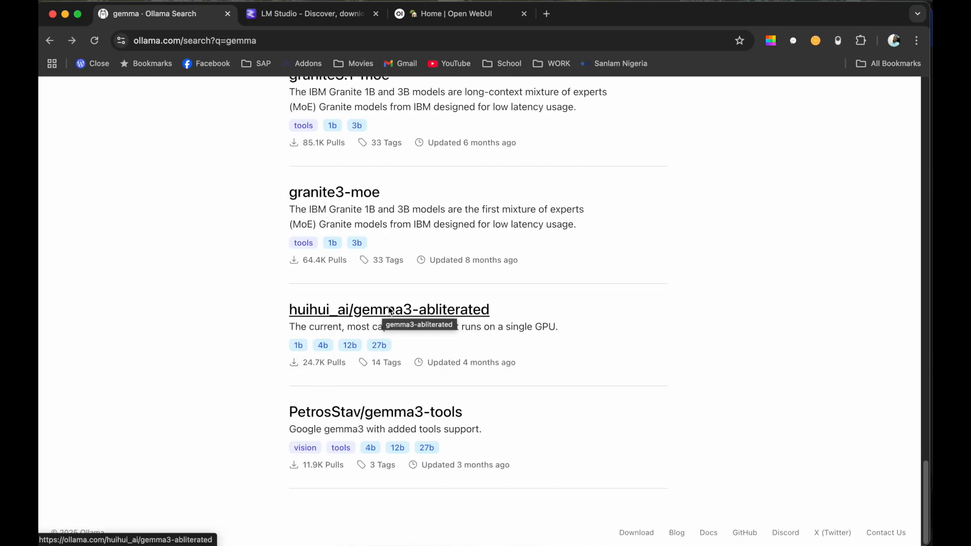
click(368, 310)
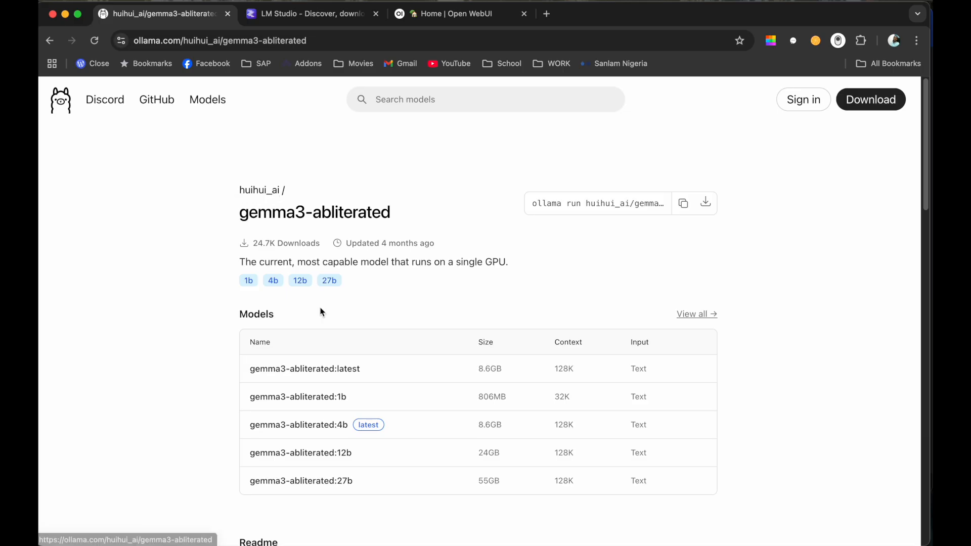
Examine the gemma3-abliterated page's model variants and sizes, readme, usage warnings and references
scroll(328, 355, down, 8)
scroll(328, 355, down, 15)
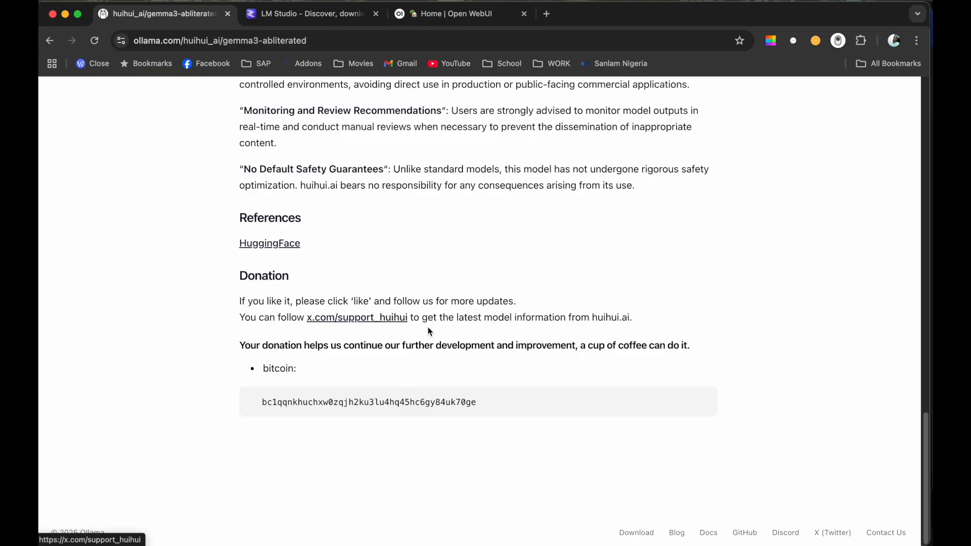
scroll(429, 333, up, 15)
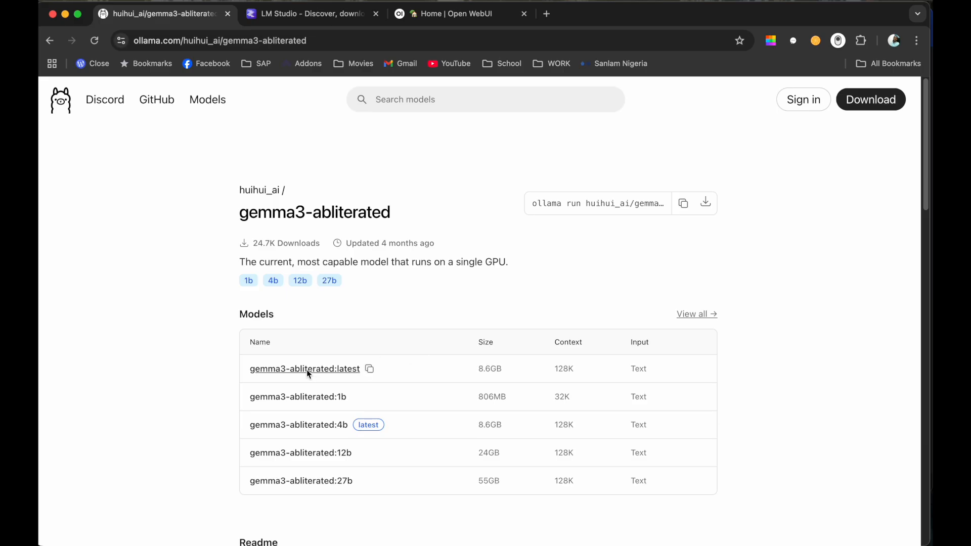
scroll(308, 374, down, 15)
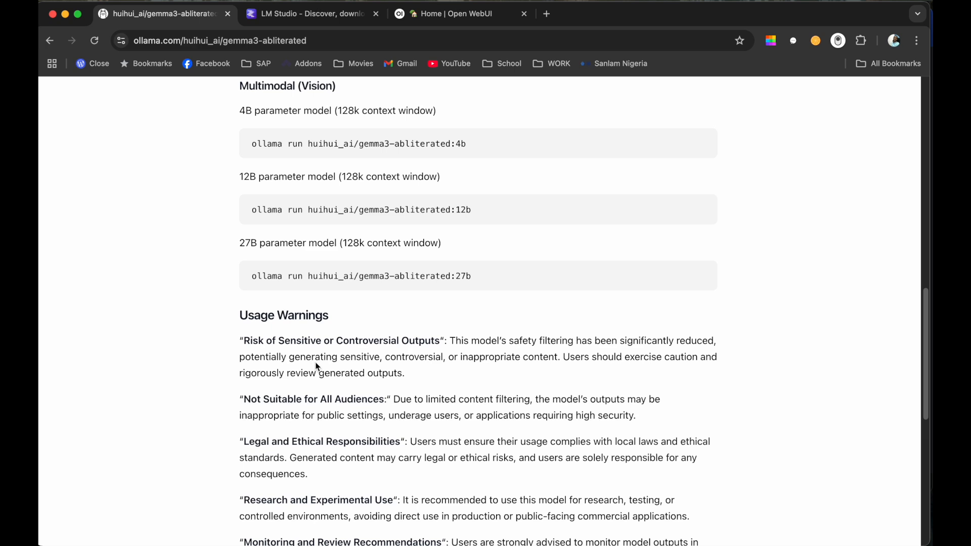
scroll(412, 404, down, 1)
scroll(411, 399, down, 7)
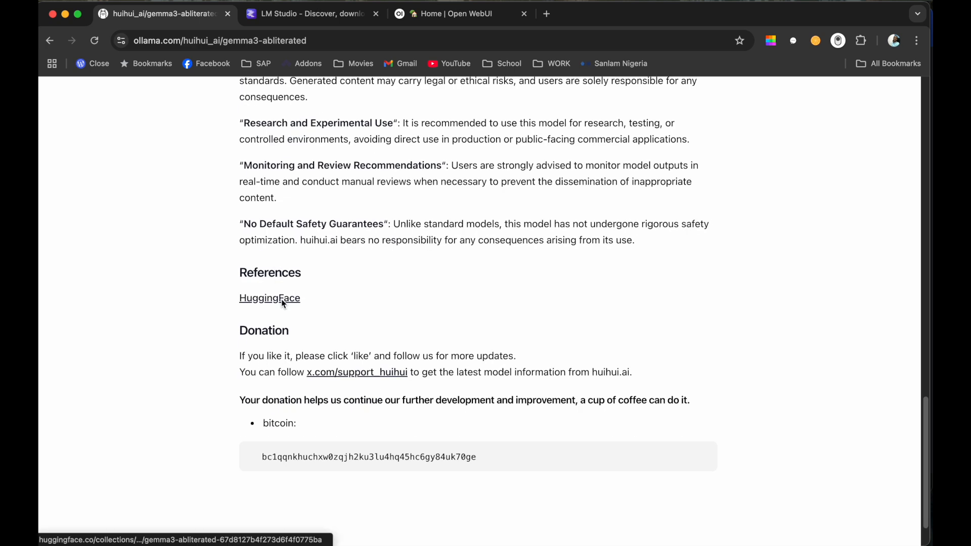
scroll(282, 299, up, 1)
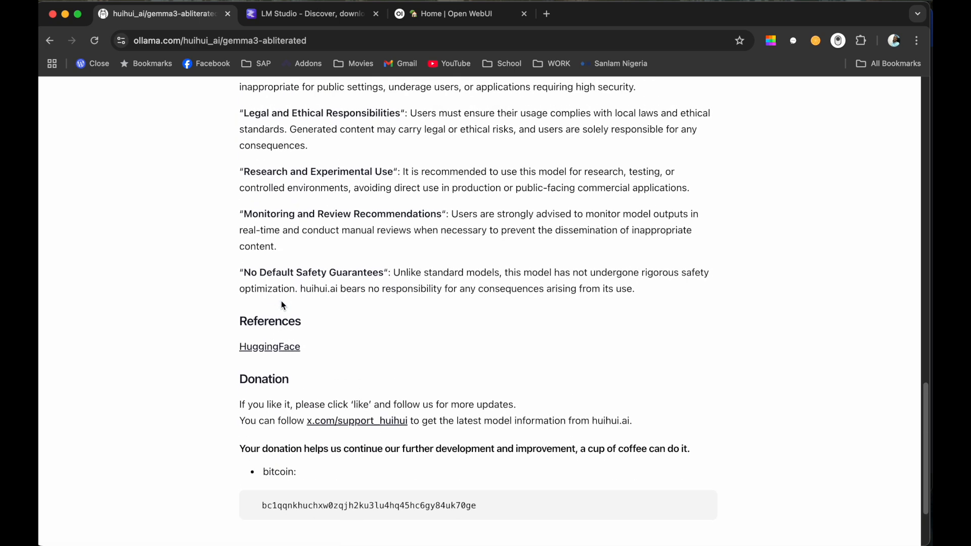
scroll(281, 304, up, 20)
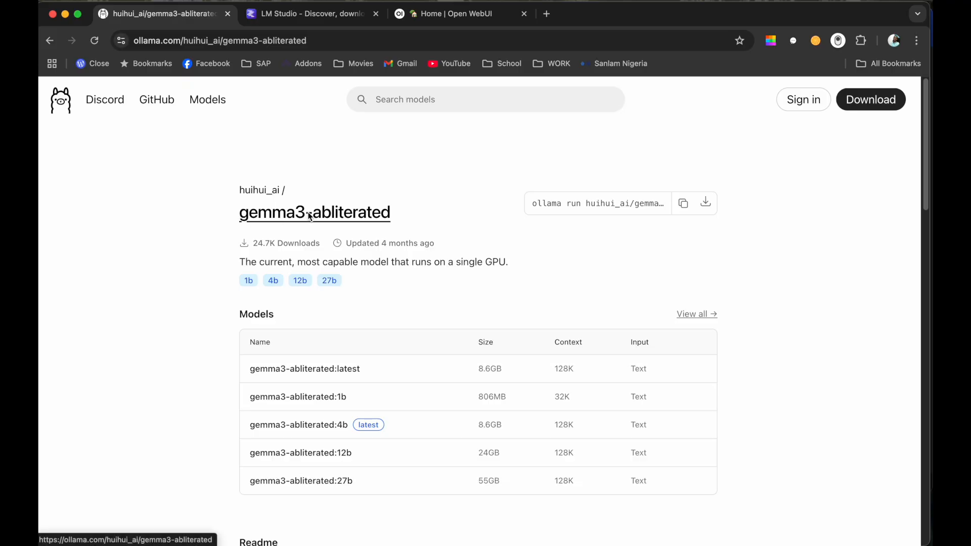
scroll(425, 275, down, 2)
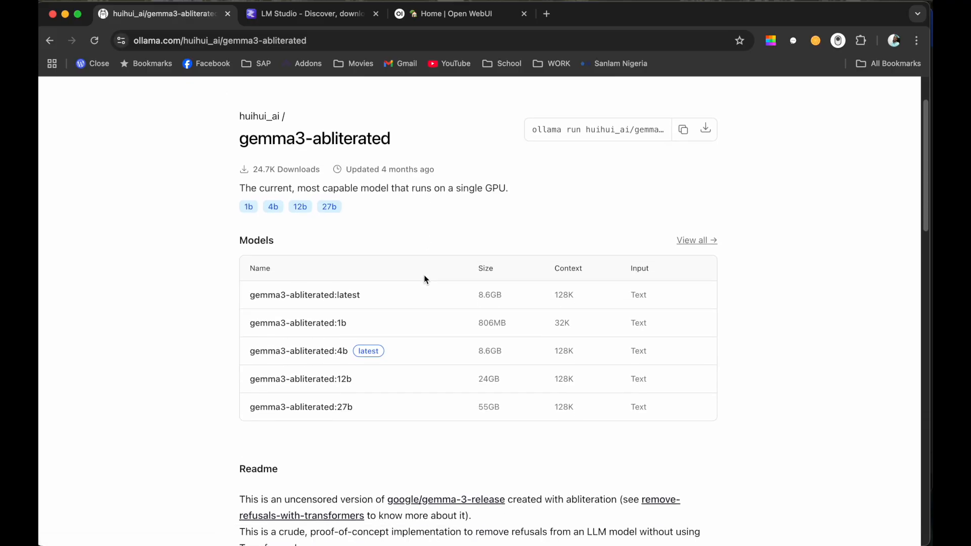
scroll(425, 277, up, 2)
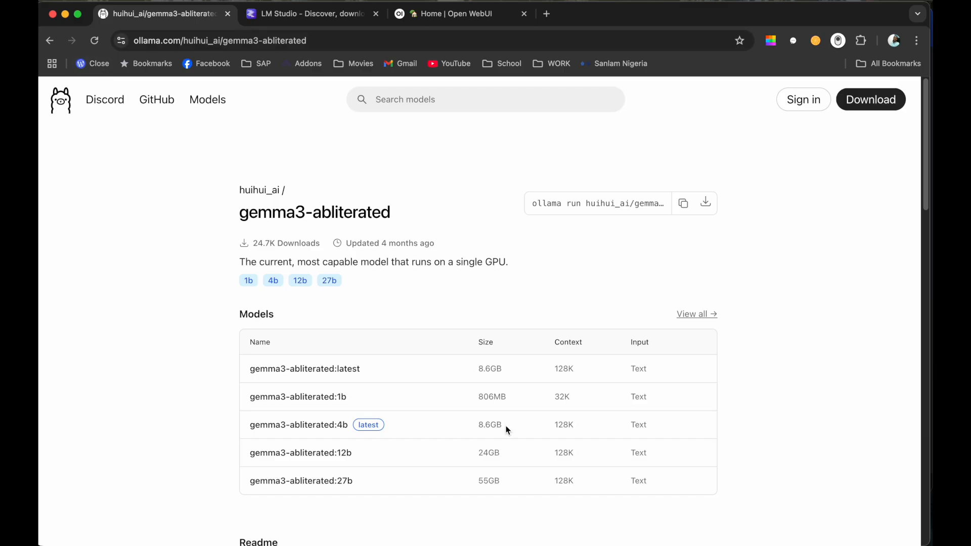
Adjust the context length in the Ollama desktop app's settings and return to its chat window
mouse_move(508, 544)
click(703, 526)
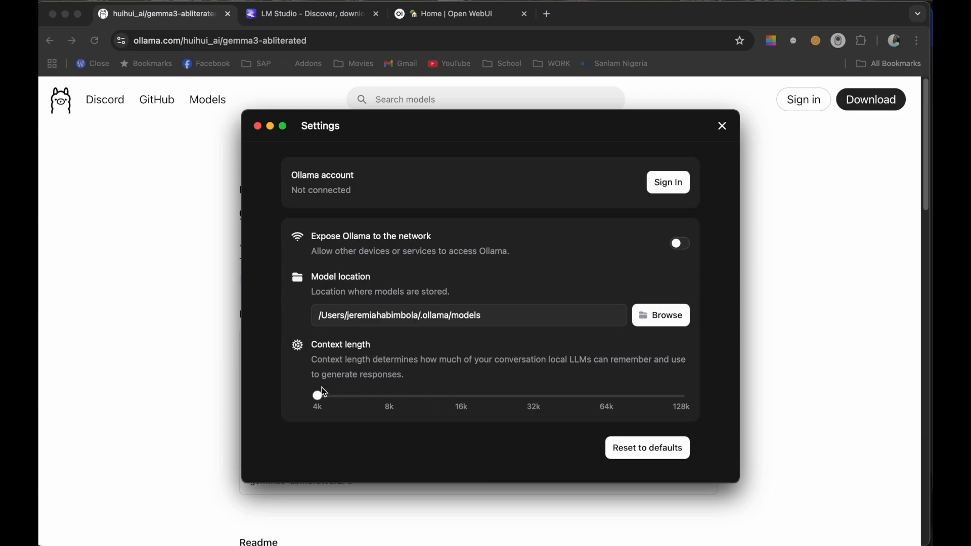
drag(318, 400, 525, 413)
click(723, 128)
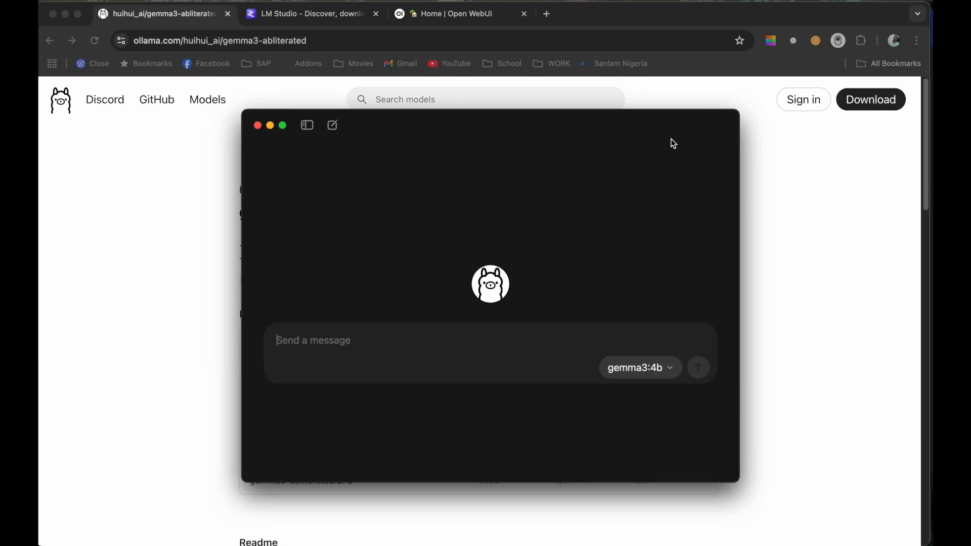
Bring up the Ollama chat window, enlarge it and reposition it over the browser
click(602, 1)
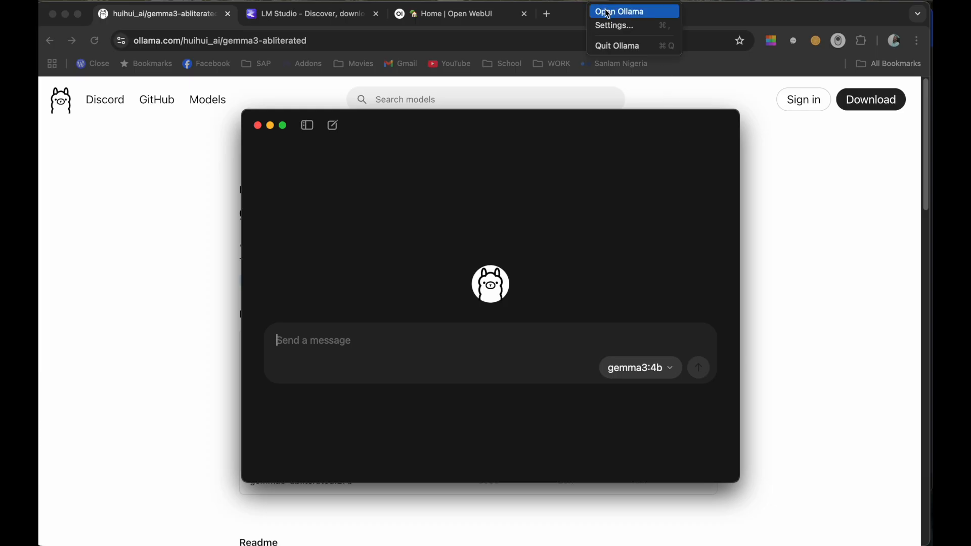
click(608, 12)
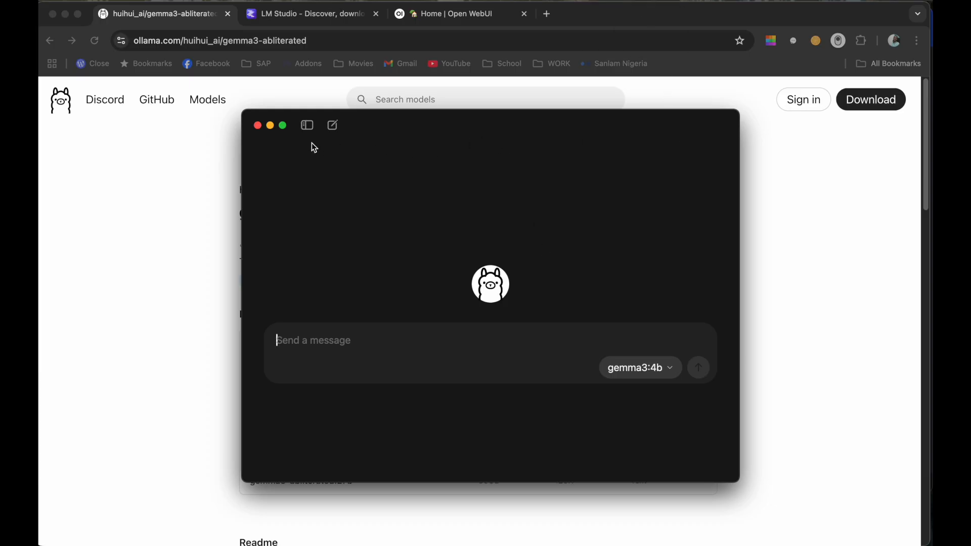
drag(404, 113, 349, 64)
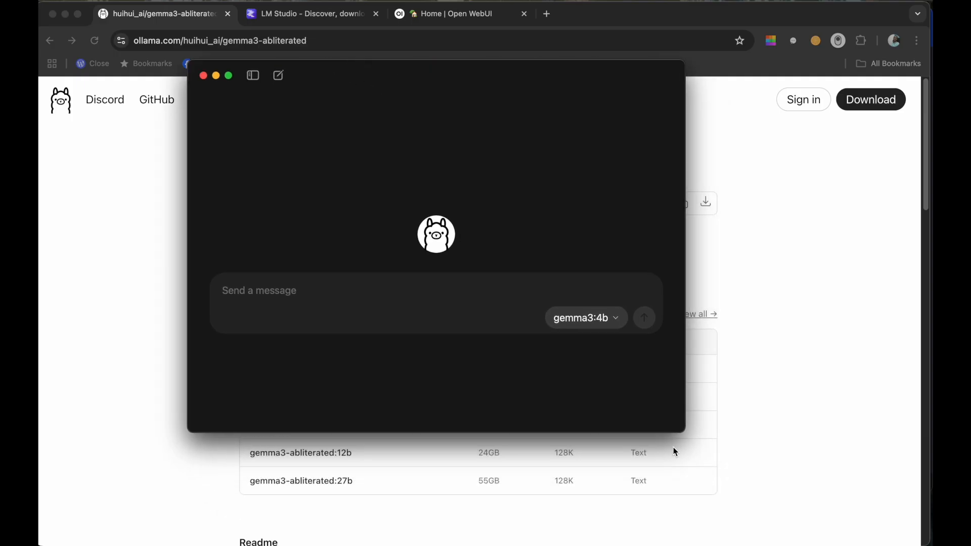
drag(685, 432, 845, 493)
drag(535, 69, 506, 58)
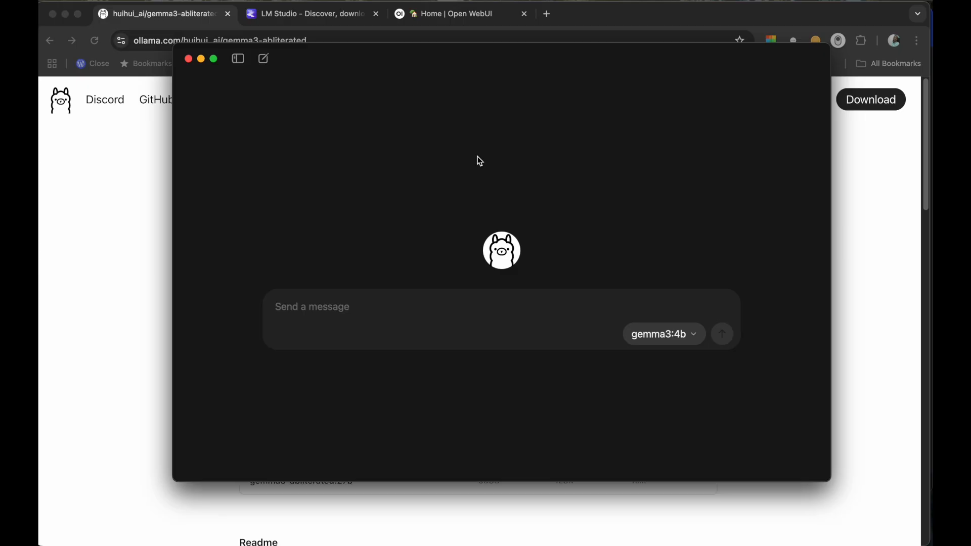
Switch to Terminal and list the installed Ollama models with "ollama ls"
click(677, 527)
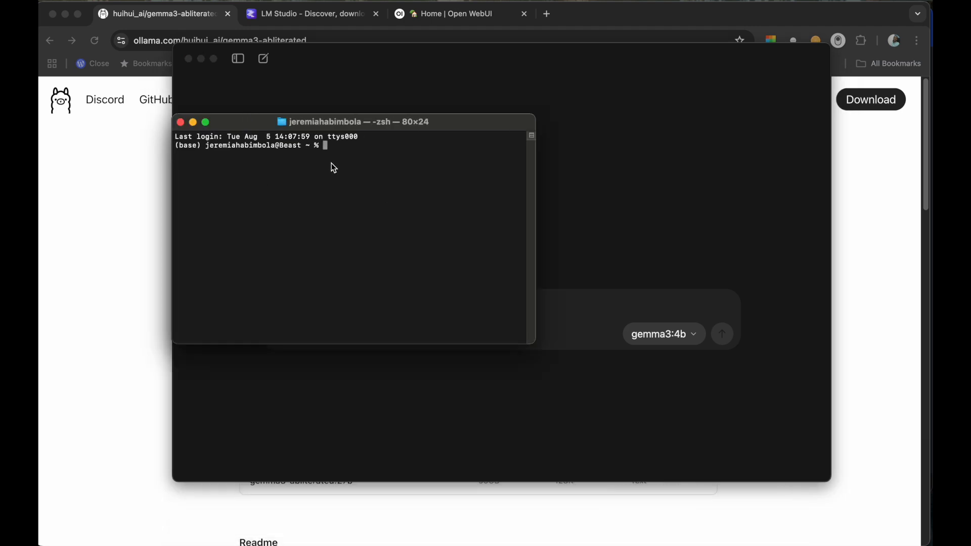
text(ollama ls)
key(Return)
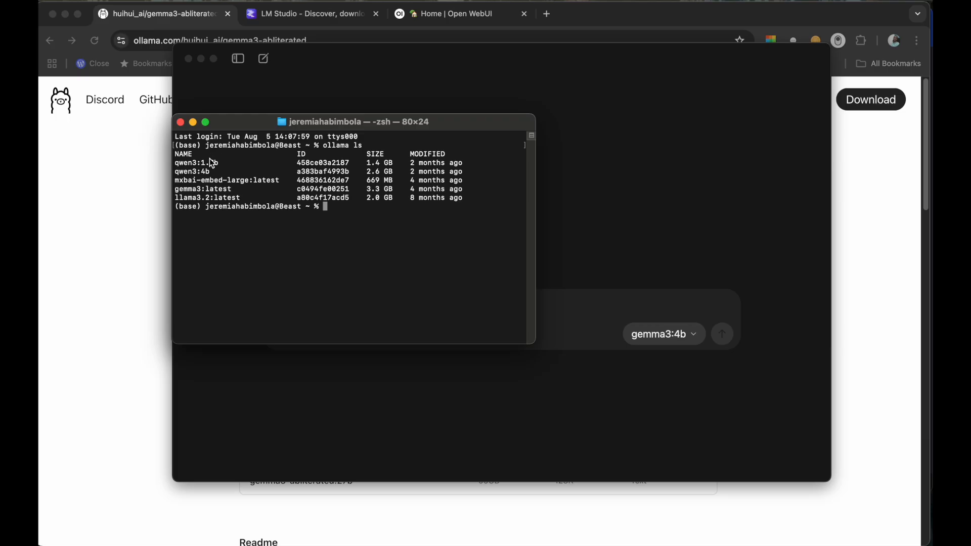
Start the first listed model in the terminal with "ollama run qwen3:1.7b --verbose"
drag(225, 166, 172, 164)
key(super+c)
click(358, 208)
text(ollama run)
key(super+v)
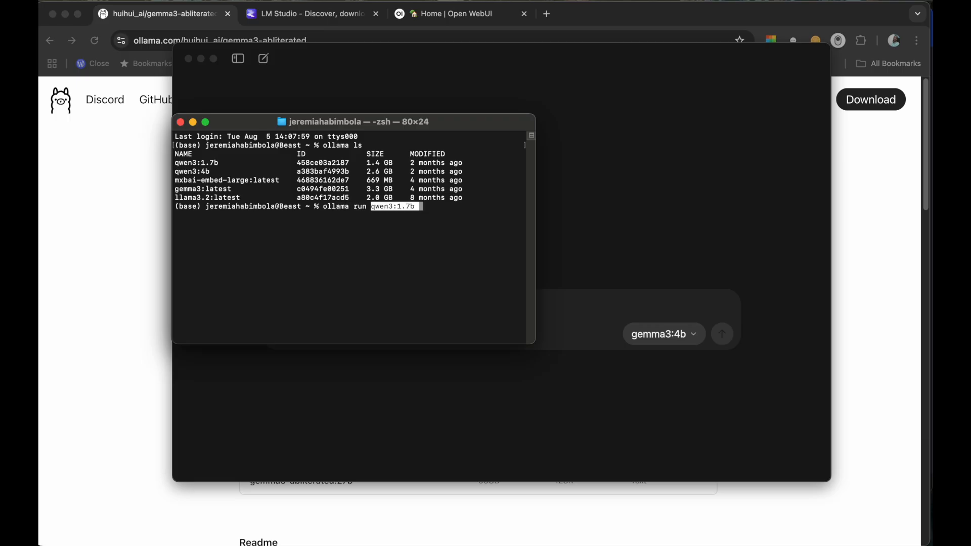
text(--verbose)
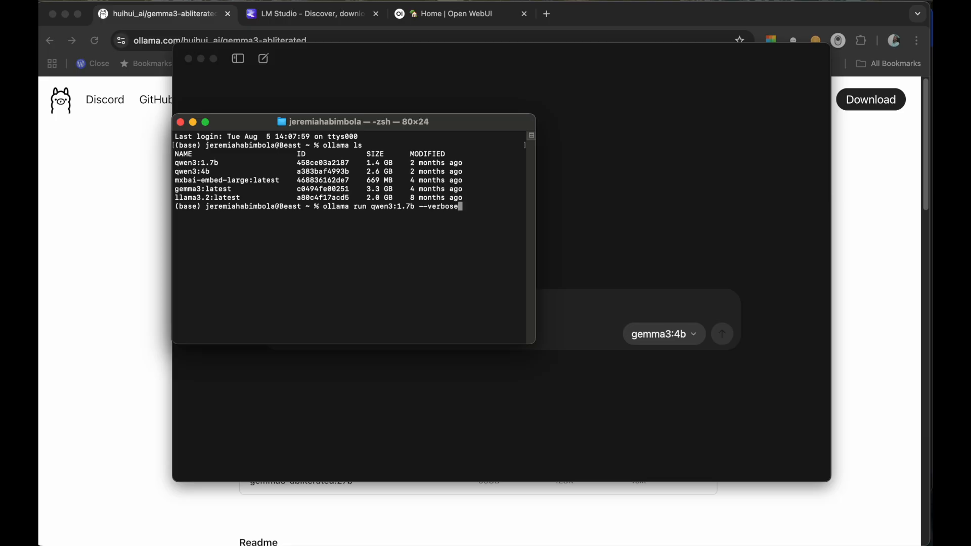
key(Return)
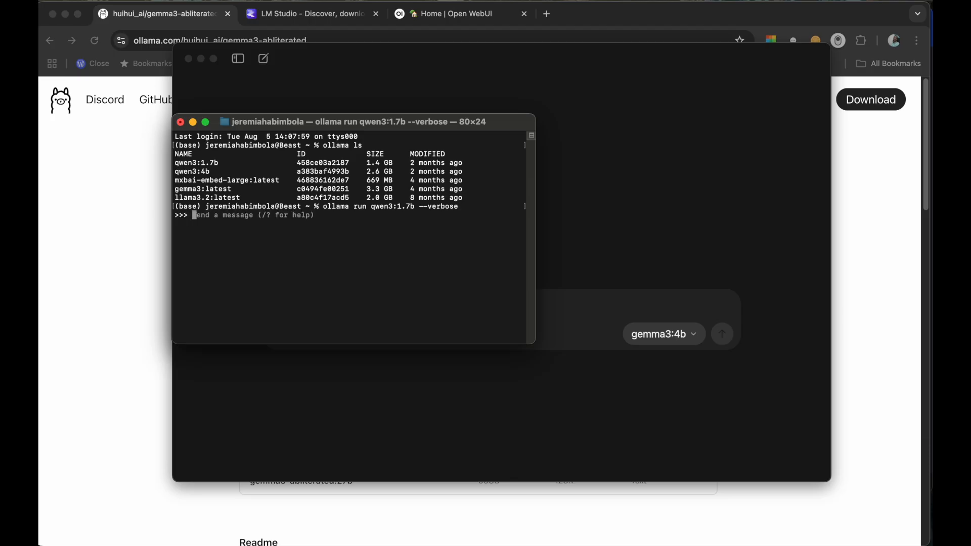
Send the running model the prompt "write a short poem on Love"
text(writ)
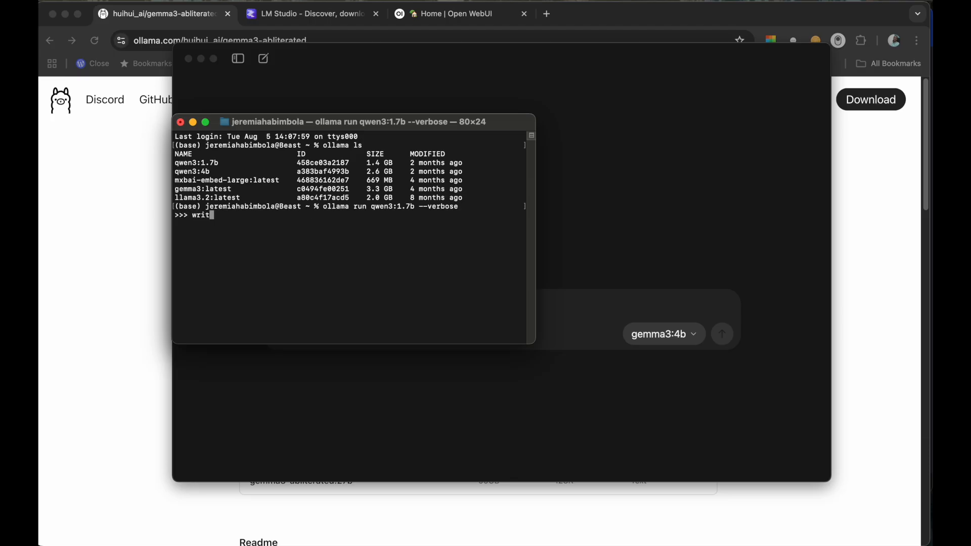
text(e a short poem on Love)
key(Return)
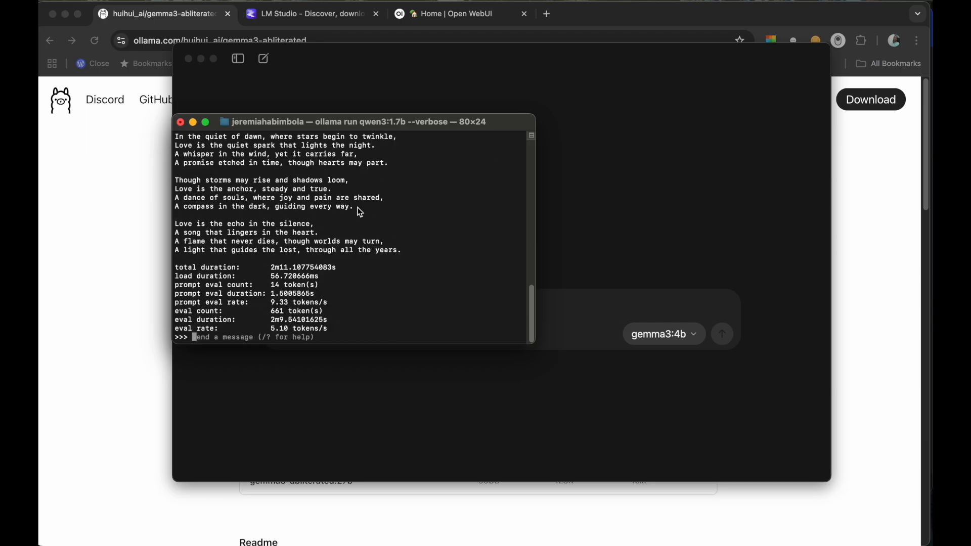
Review the model's response from its thinking section to the poem, highlighting the thinking text and the poem's title
scroll(360, 212, up, 15)
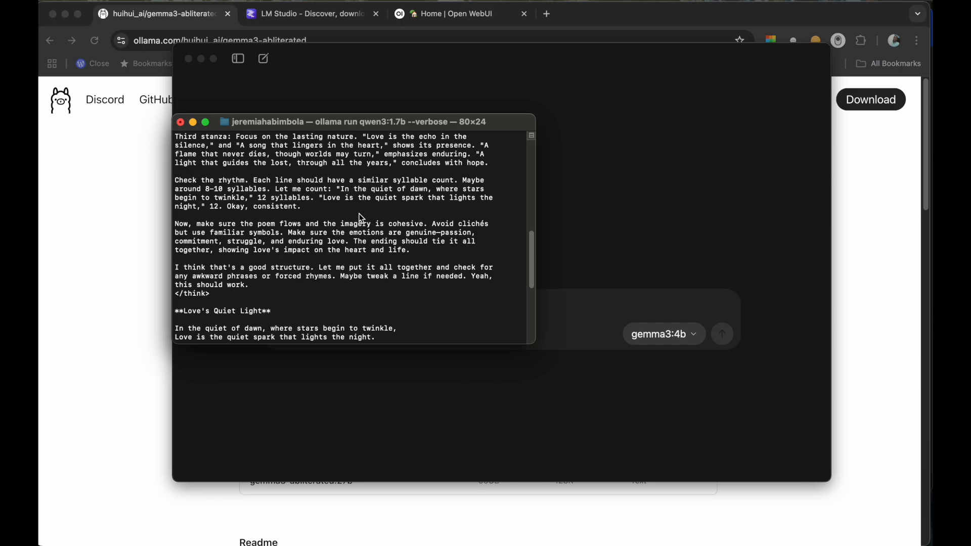
scroll(362, 218, up, 5)
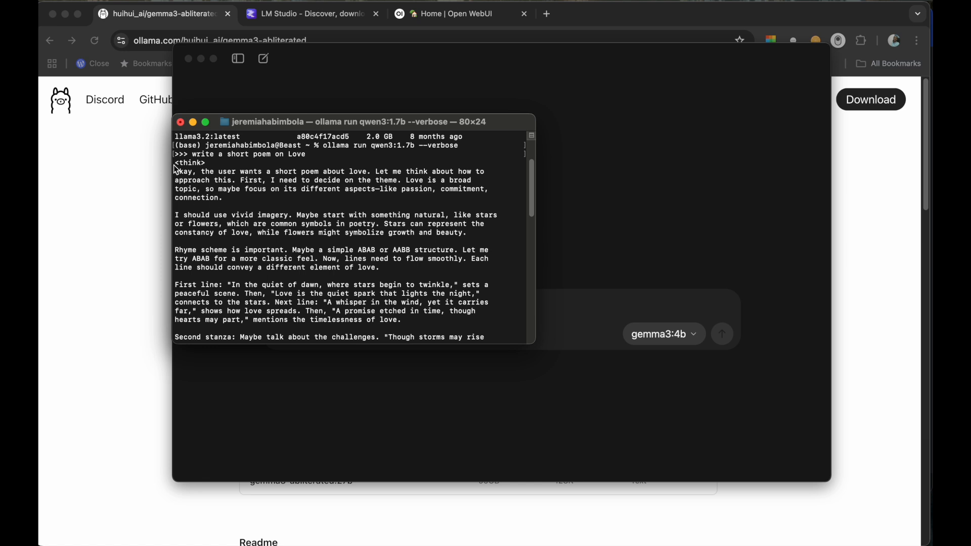
drag(177, 163, 208, 241)
scroll(201, 233, down, 6)
scroll(205, 235, down, 8)
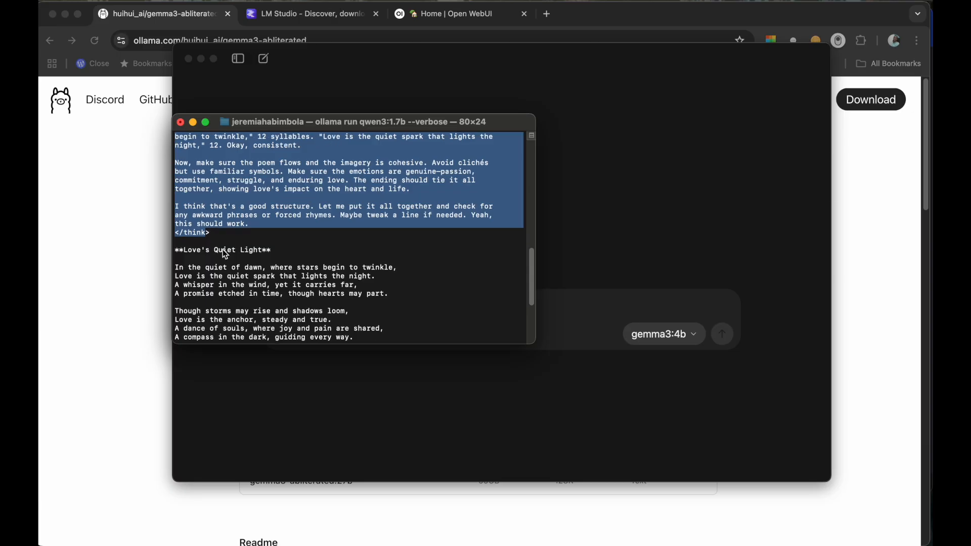
click(209, 256)
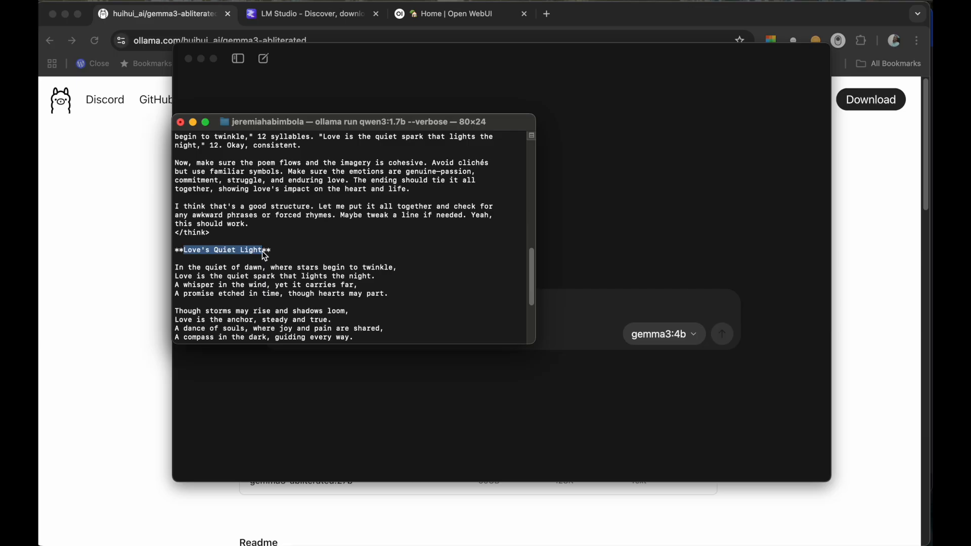
click(219, 252)
drag(289, 250, 169, 247)
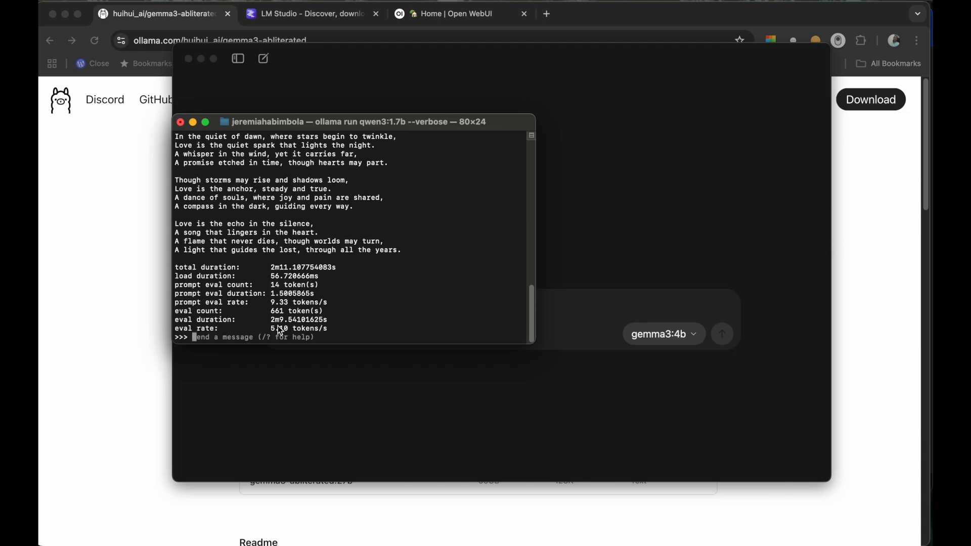
Highlight the eval rate line in the verbose statistics to check the model's generation speed
drag(274, 332, 176, 335)
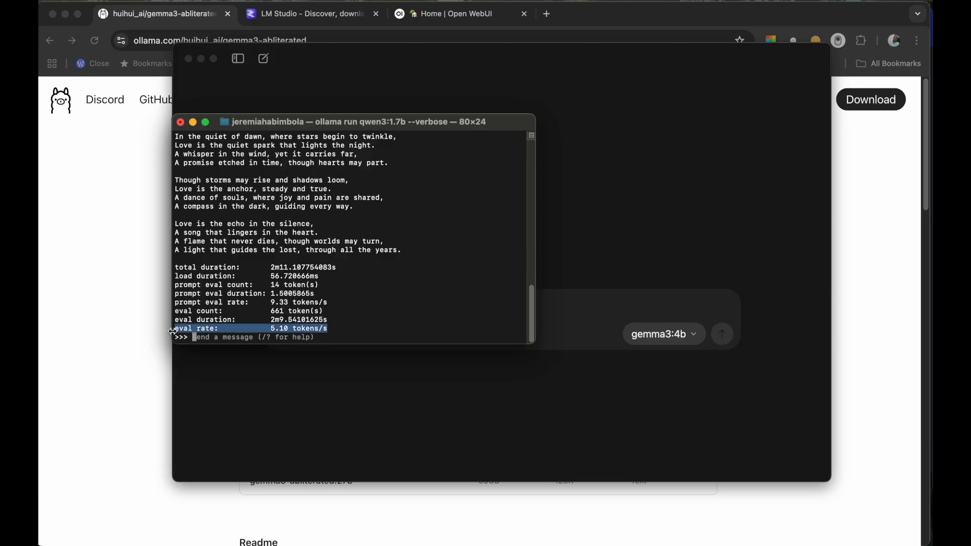
click(281, 327)
drag(270, 331, 387, 314)
Bring the Ollama app forward and reposition its window, and return to Terminal to recheck the poem and statistics
click(655, 183)
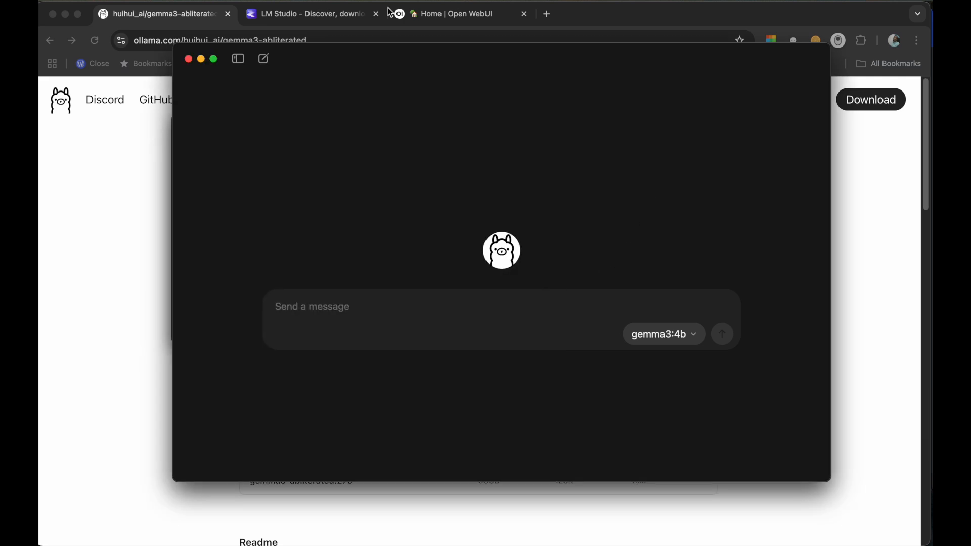
mouse_move(411, 59)
mouse_down()
mouse_move(414, 79)
mouse_move(401, 64)
mouse_up()
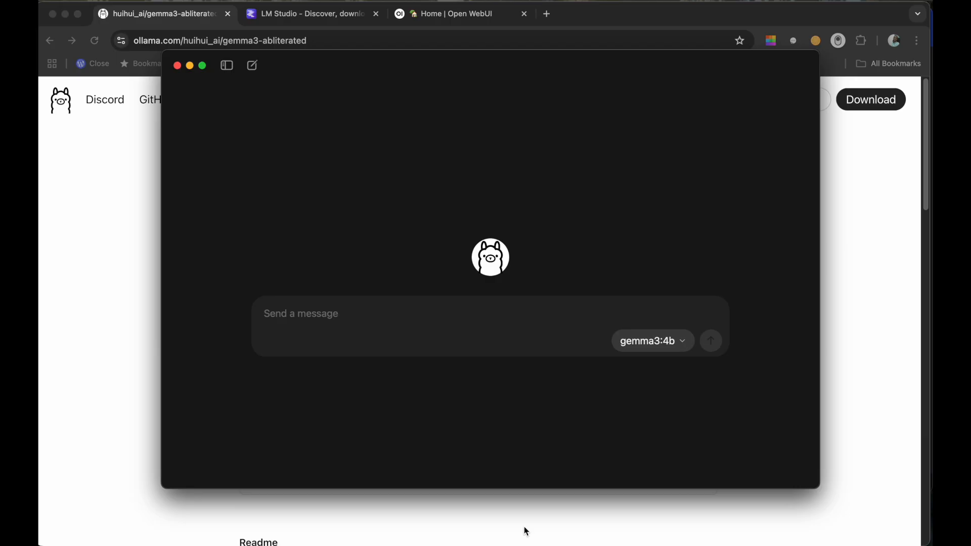
mouse_move(565, 544)
click(672, 525)
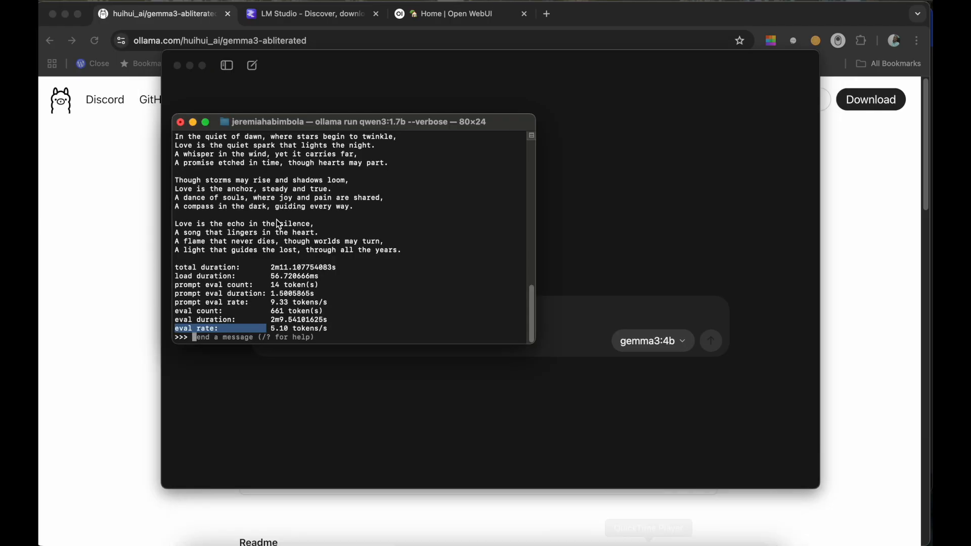
scroll(276, 223, up, 5)
scroll(272, 248, down, 5)
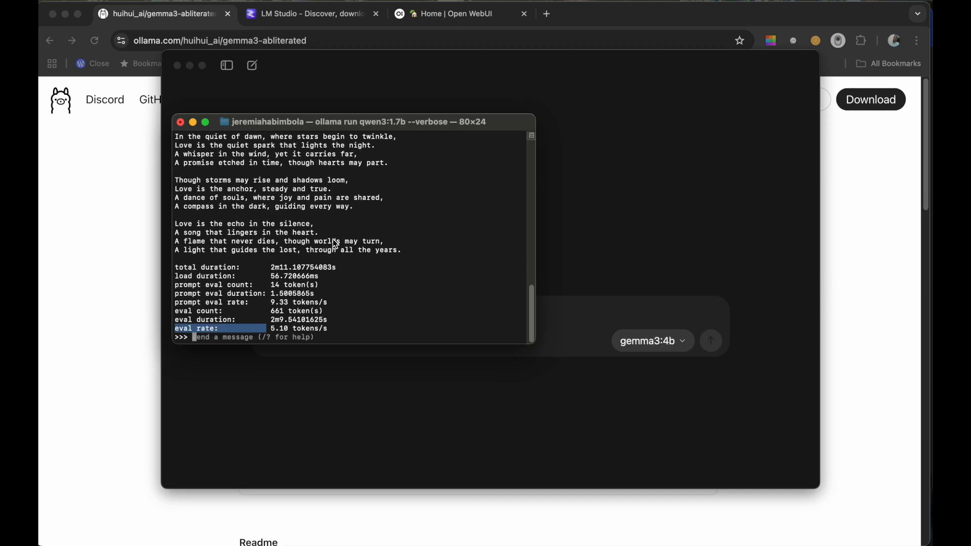
Switch to the Ollama app and examine its model list, comparing models marked for download with those already installed
click(596, 200)
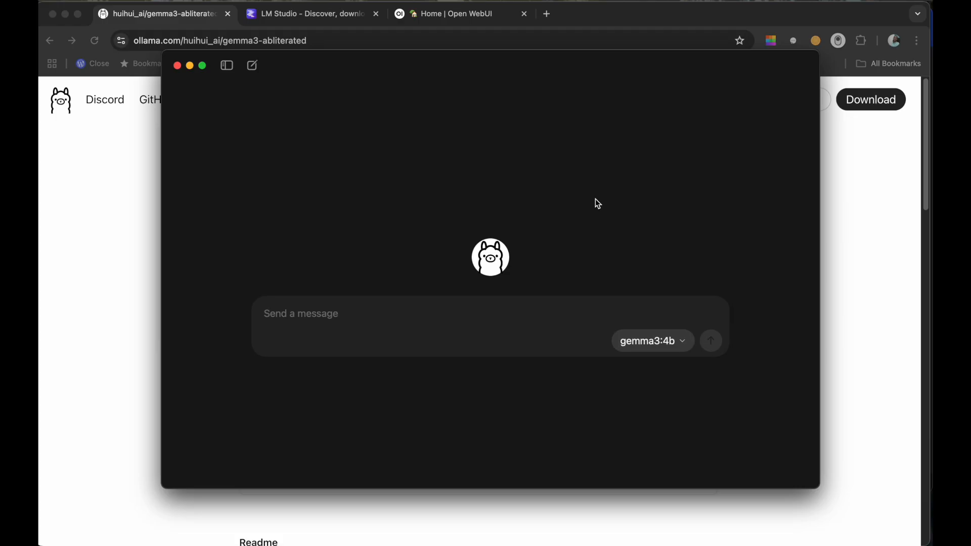
click(683, 345)
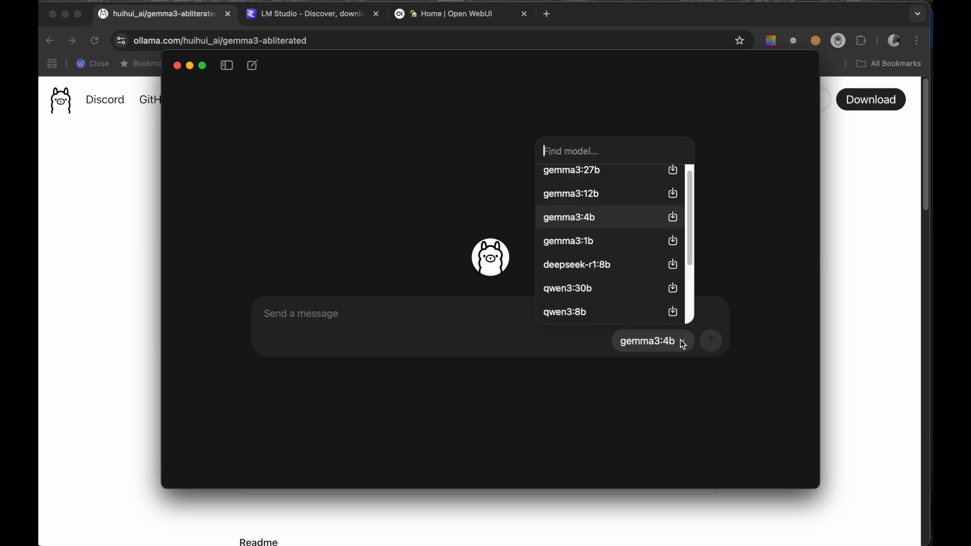
click(390, 146)
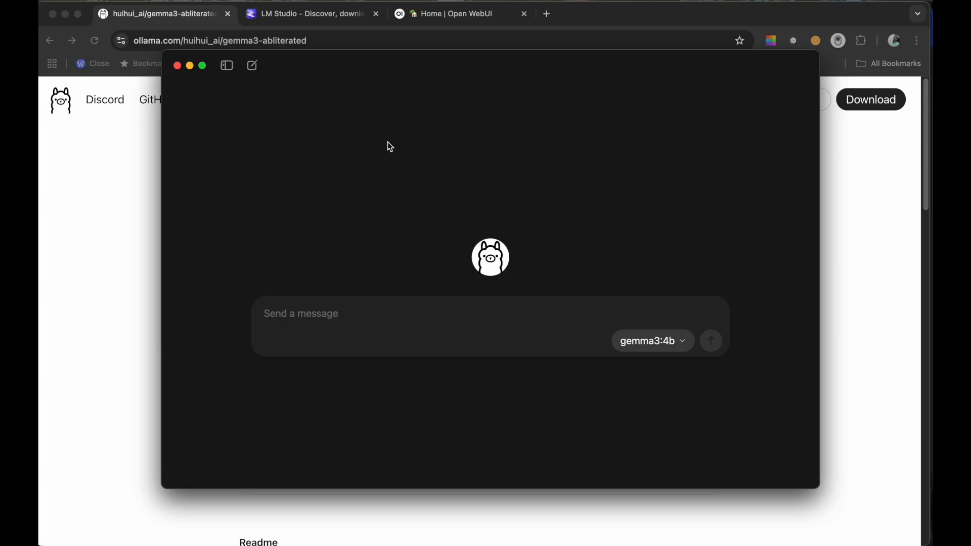
click(650, 340)
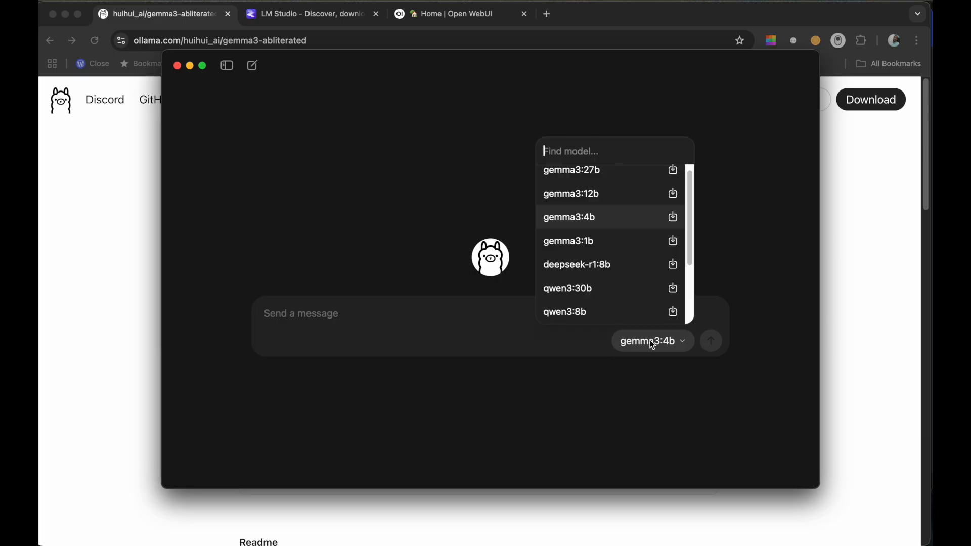
scroll(605, 288, down, 3)
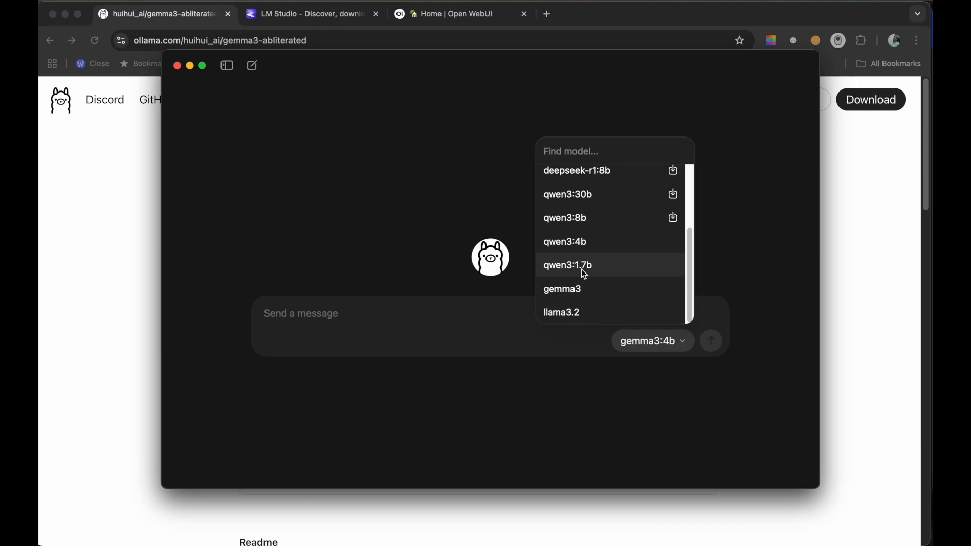
scroll(578, 265, up, 1)
scroll(580, 306, down, 1)
scroll(583, 260, up, 4)
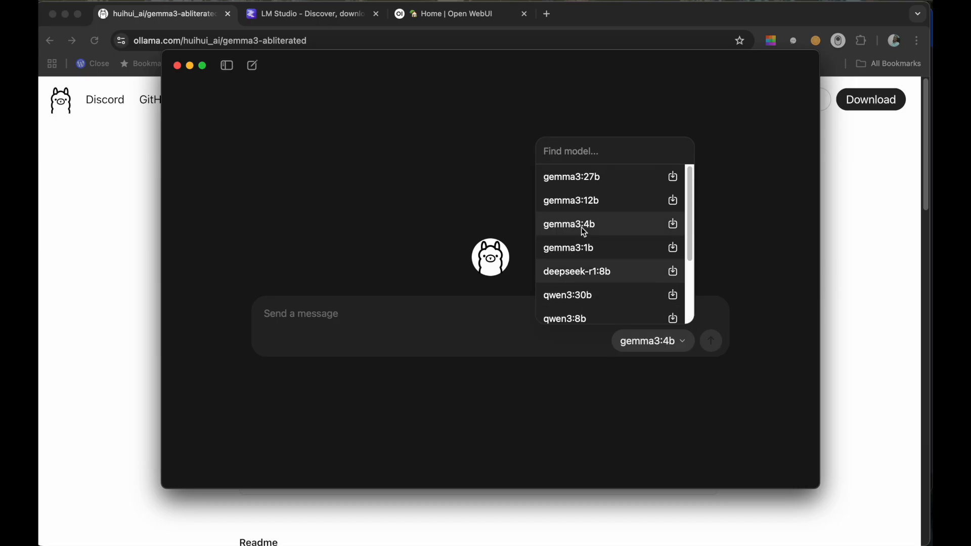
scroll(568, 298, down, 1)
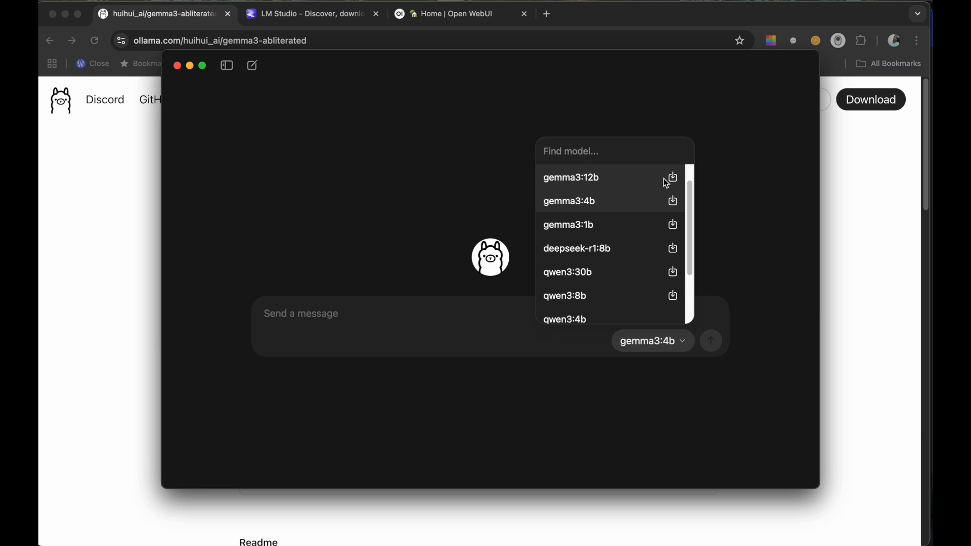
scroll(584, 287, down, 2)
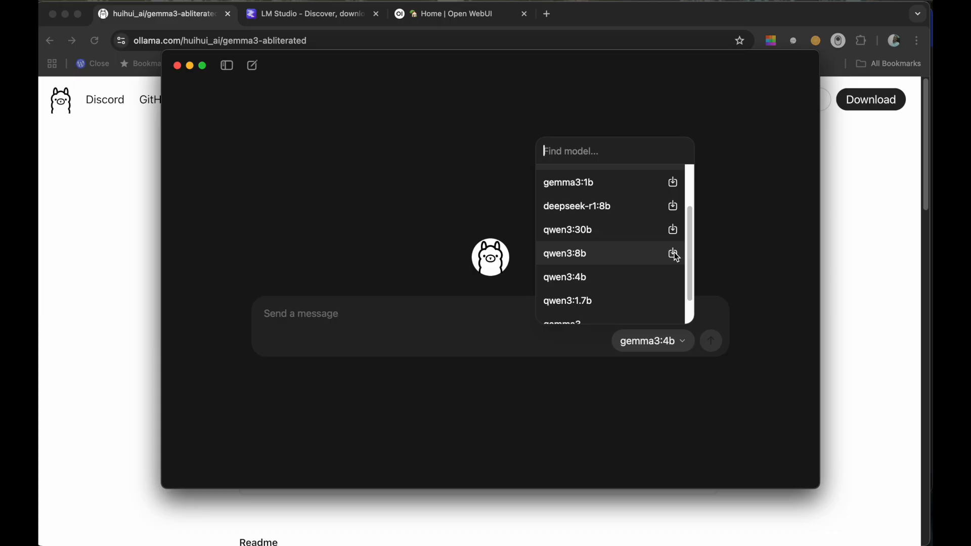
scroll(676, 258, up, 3)
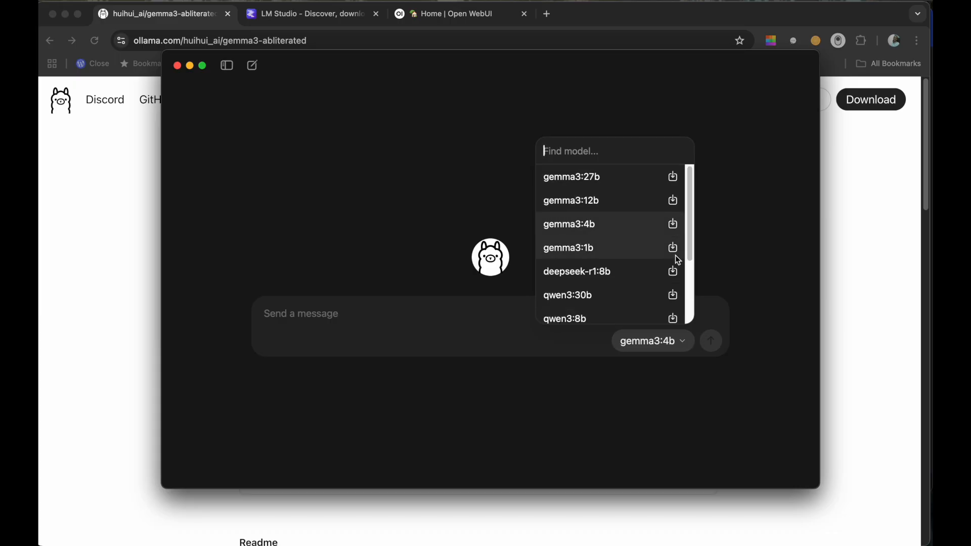
scroll(673, 288, down, 3)
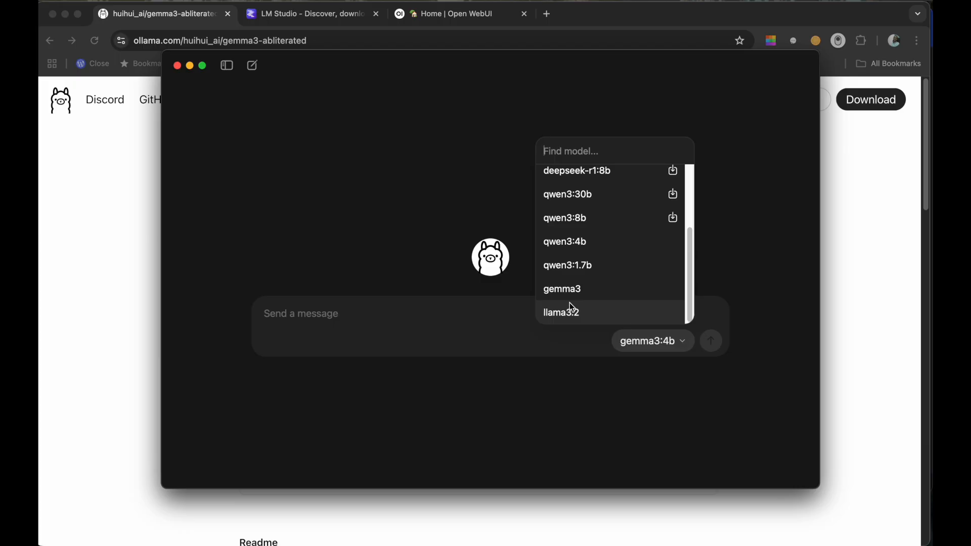
scroll(581, 283, up, 4)
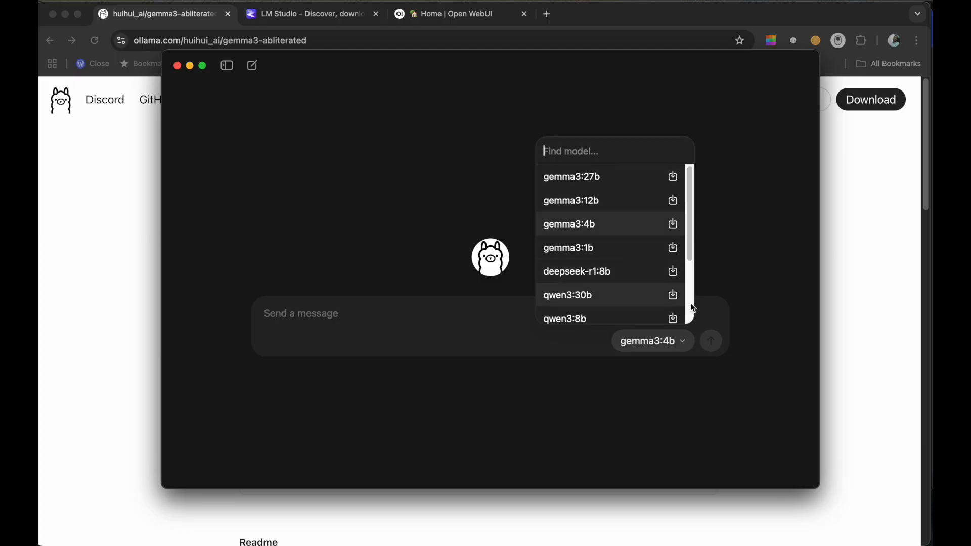
Select qwen3:1.7b as the chat model
scroll(582, 299, down, 3)
scroll(593, 253, up, 3)
scroll(576, 273, down, 3)
click(574, 271)
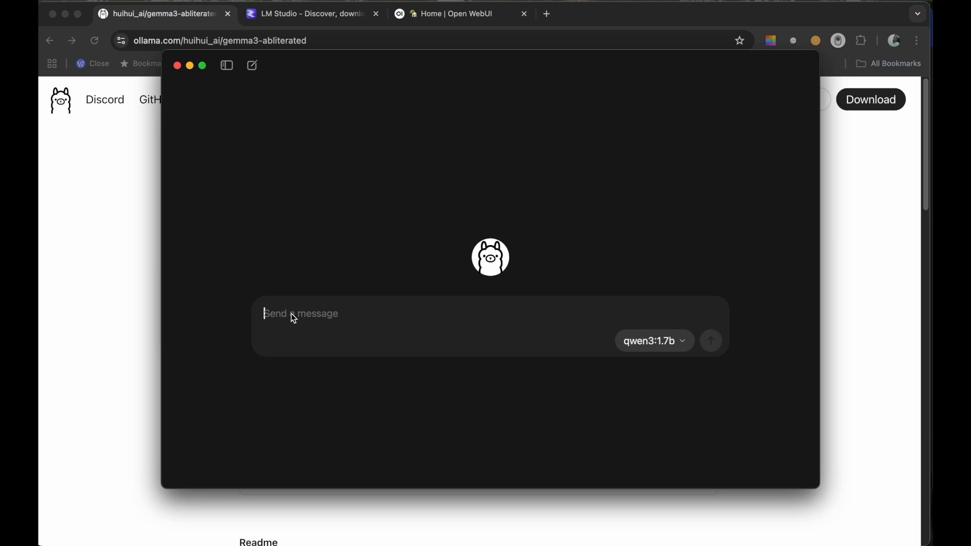
Switch to Terminal and copy the earlier prompt "write a short poem on Love" from the session output
mouse_move(603, 540)
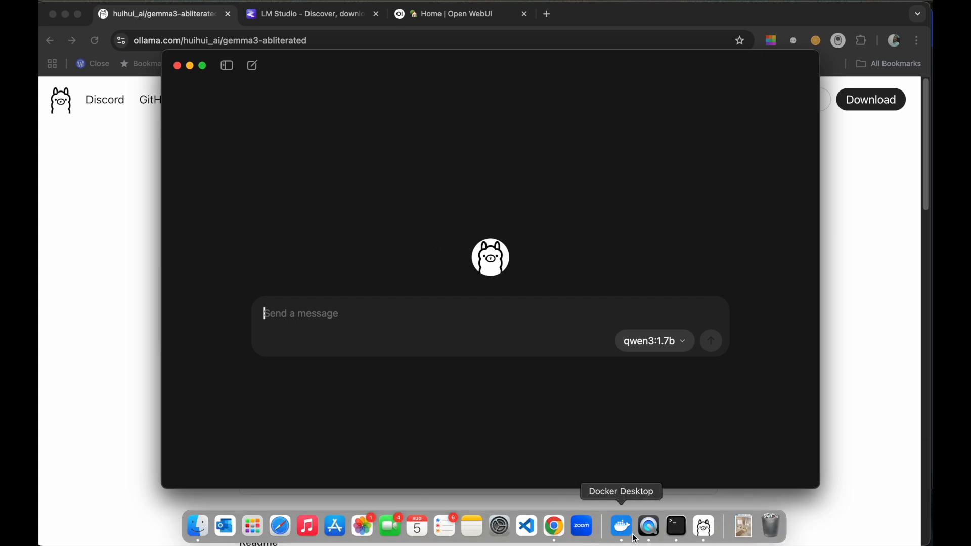
click(676, 526)
scroll(393, 228, up, 10)
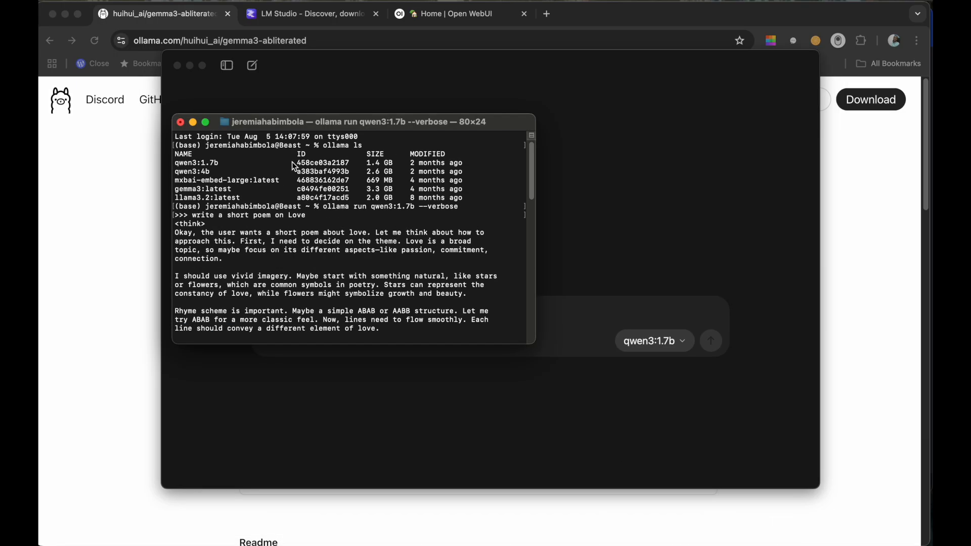
scroll(287, 257, down, 1)
drag(191, 207, 308, 207)
key(super+c)
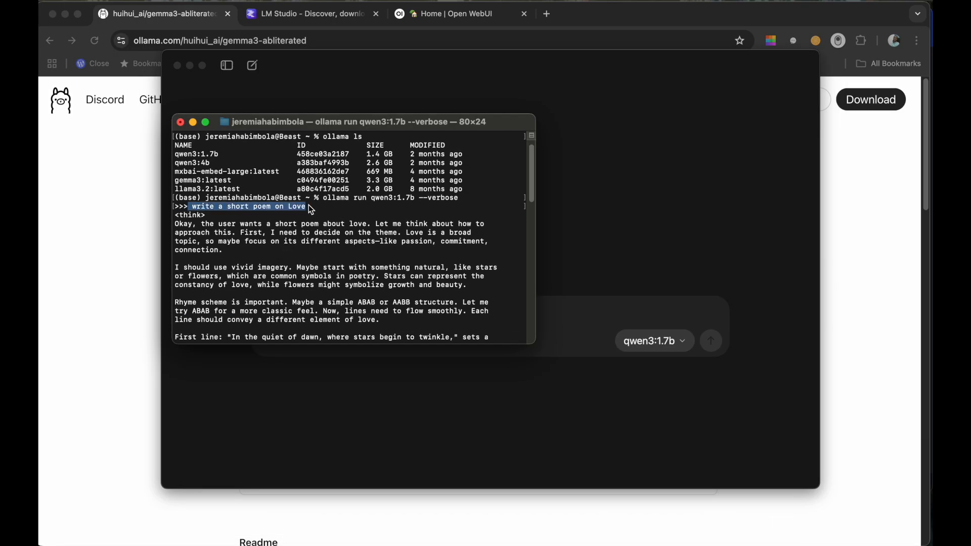
Return to the Ollama app, paste the prompt "write a short poem on Love" into the chat and send it
click(602, 444)
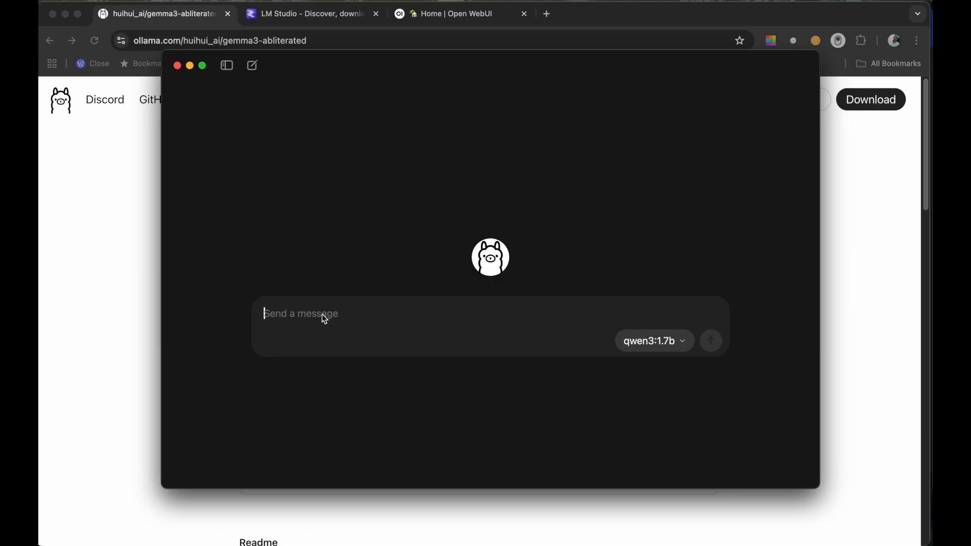
key(super+v)
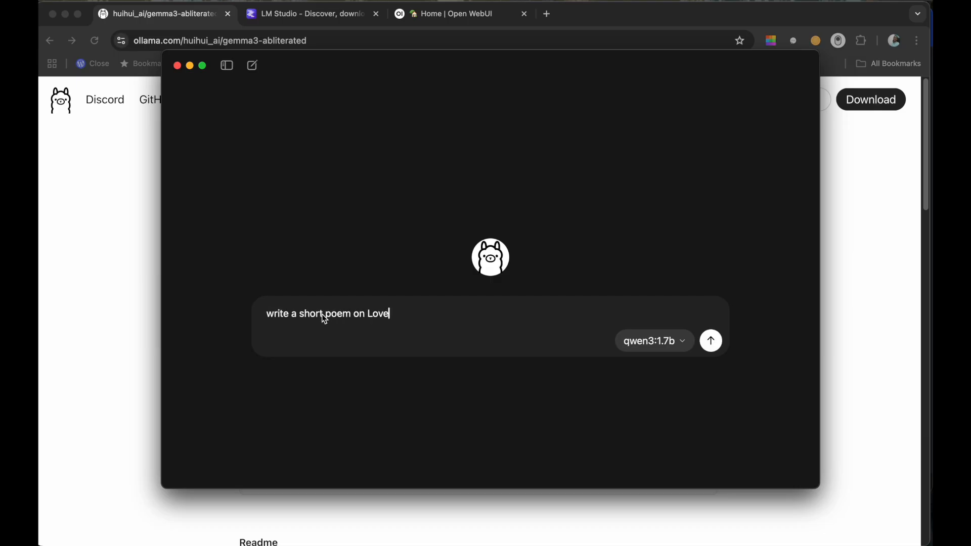
click(711, 342)
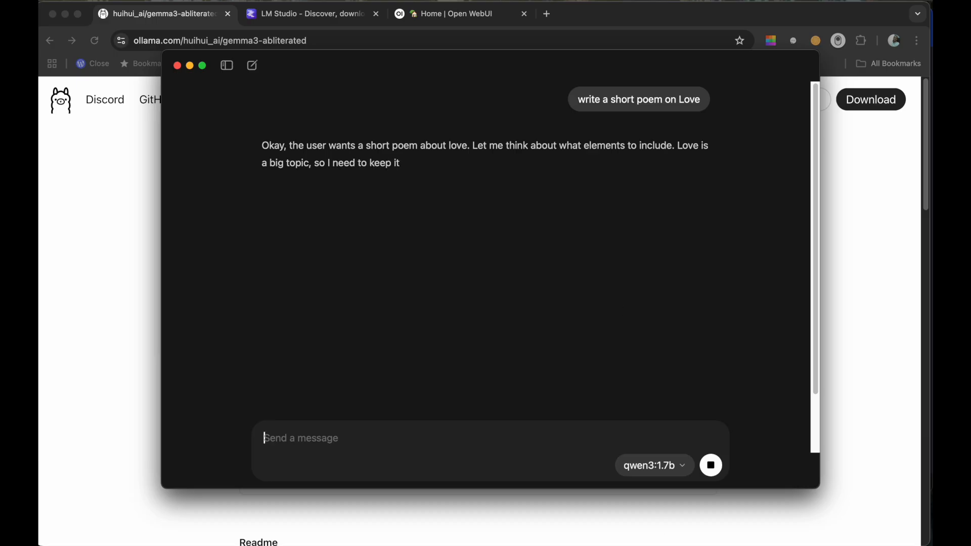
Switch to Terminal to compare its thinking output with the chat response, and return to the Ollama app
mouse_move(743, 536)
click(675, 526)
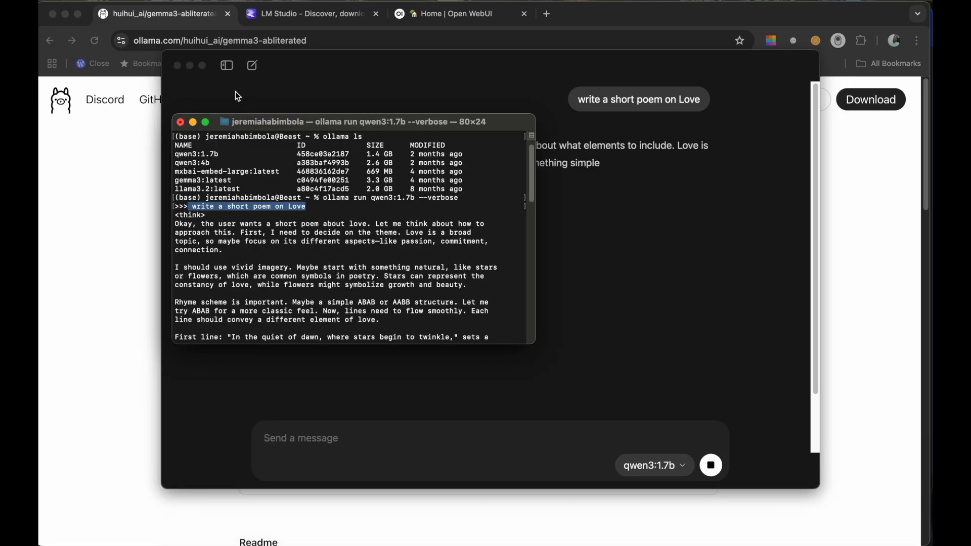
click(361, 203)
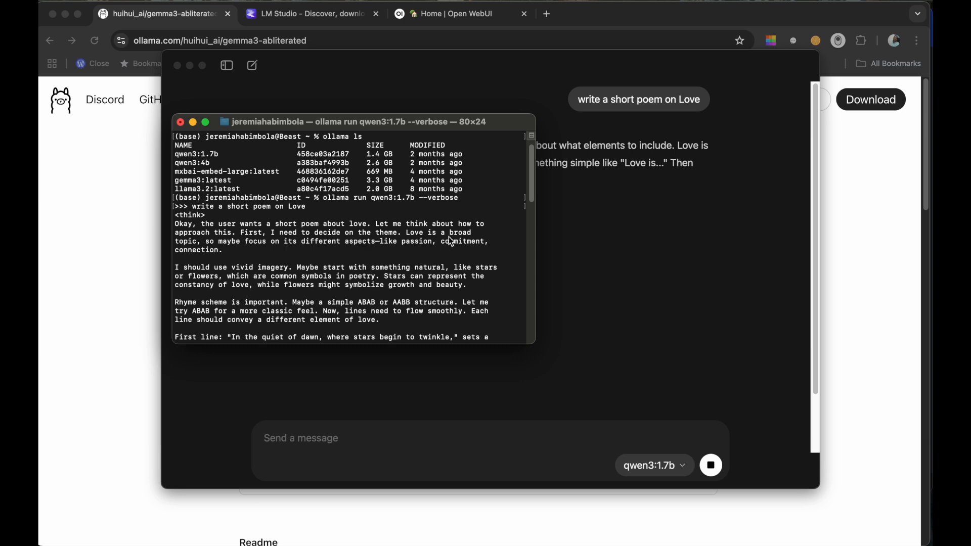
click(630, 240)
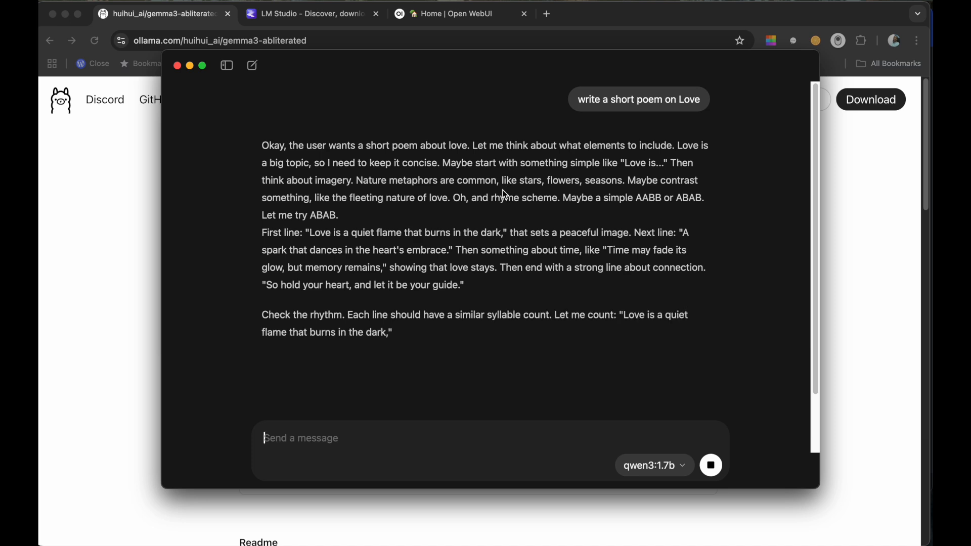
Show the chat history sidebar, and reposition and enlarge the Ollama window
click(226, 65)
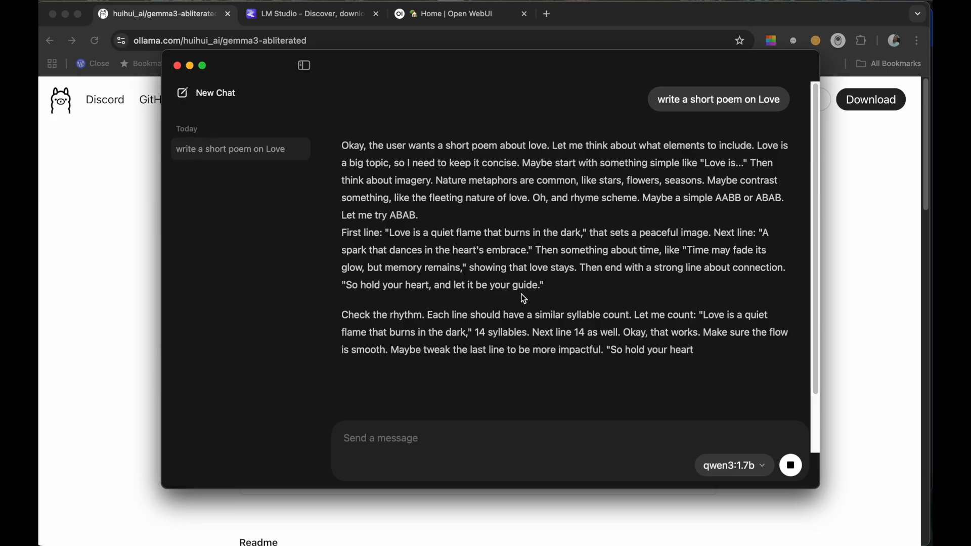
drag(377, 62, 294, 42)
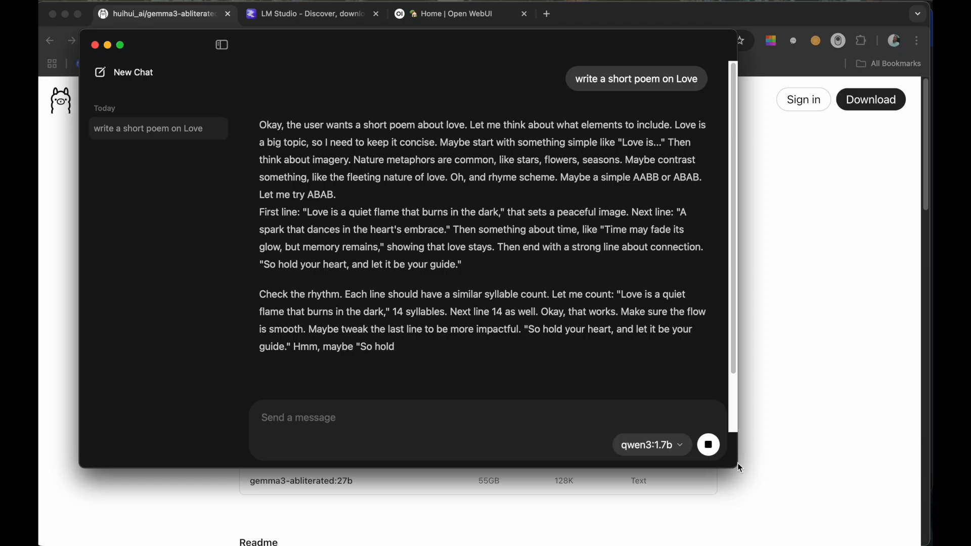
drag(735, 462, 868, 502)
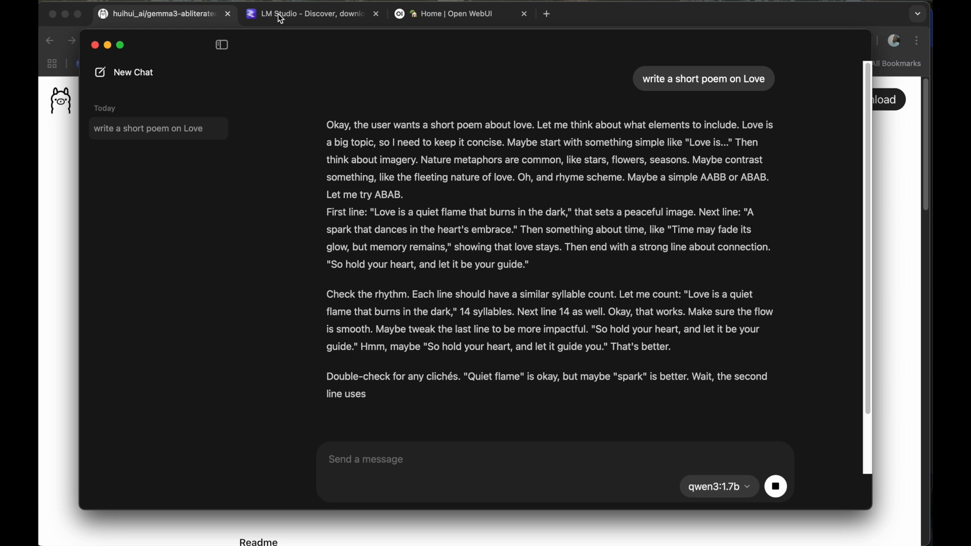
Hide the Ollama app and review the LM Studio home page in the browser, from its download option to the app preview
key(super+h)
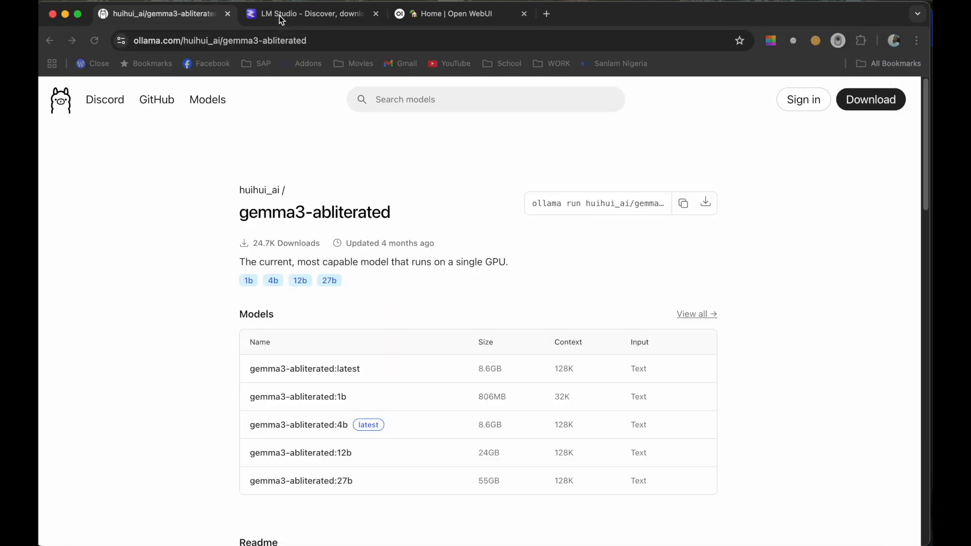
click(279, 16)
scroll(329, 237, down, 3)
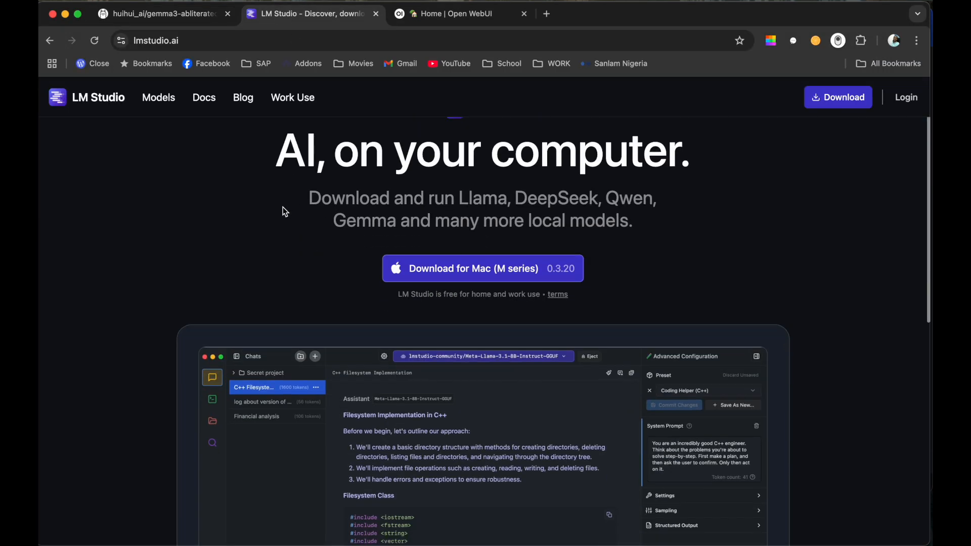
scroll(445, 298, up, 2)
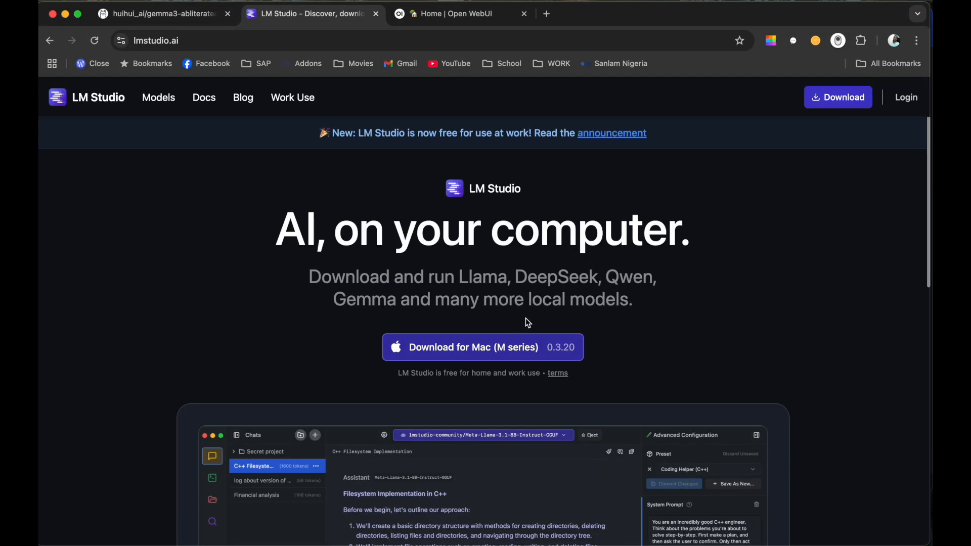
scroll(475, 268, down, 5)
scroll(435, 293, up, 4)
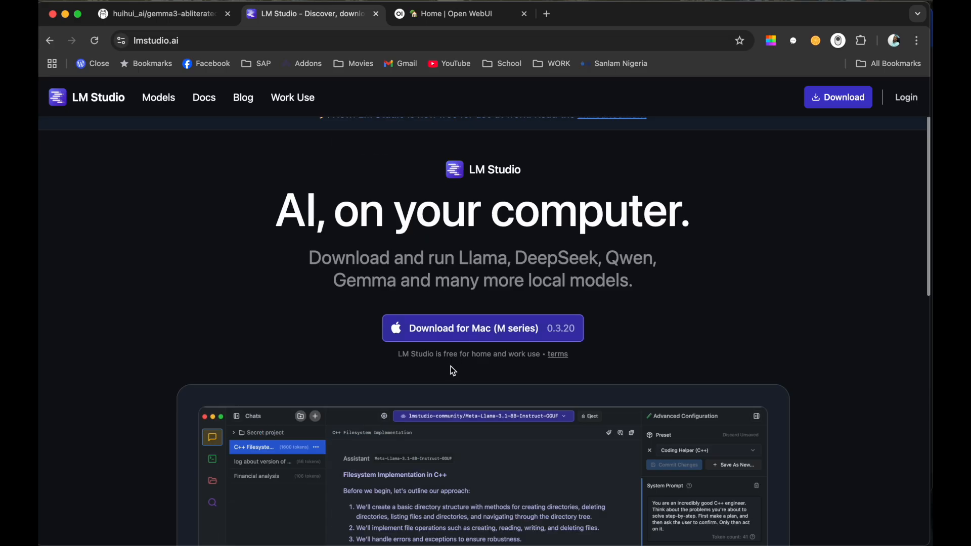
scroll(459, 367, down, 5)
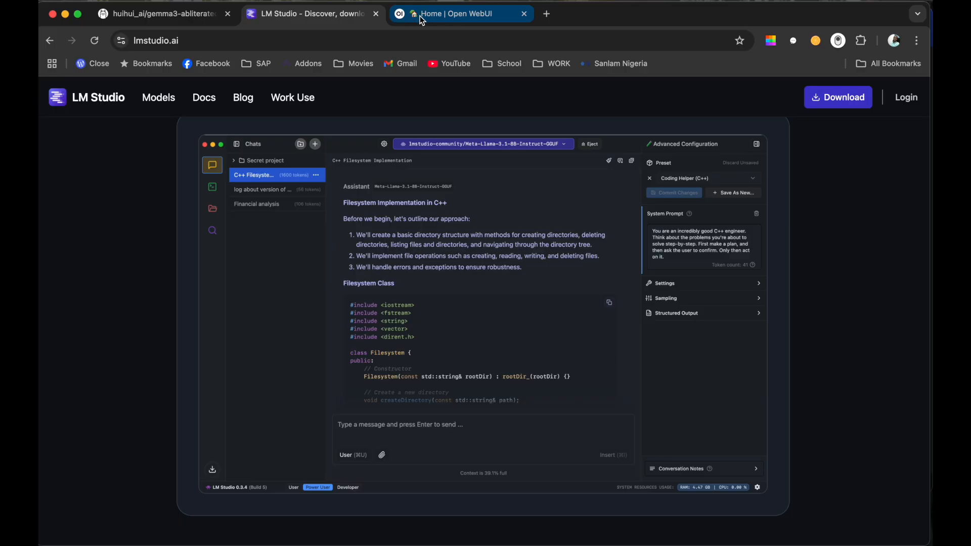
Review the Open WebUI documentation home page down to the Quick Start with Docker commands
click(453, 18)
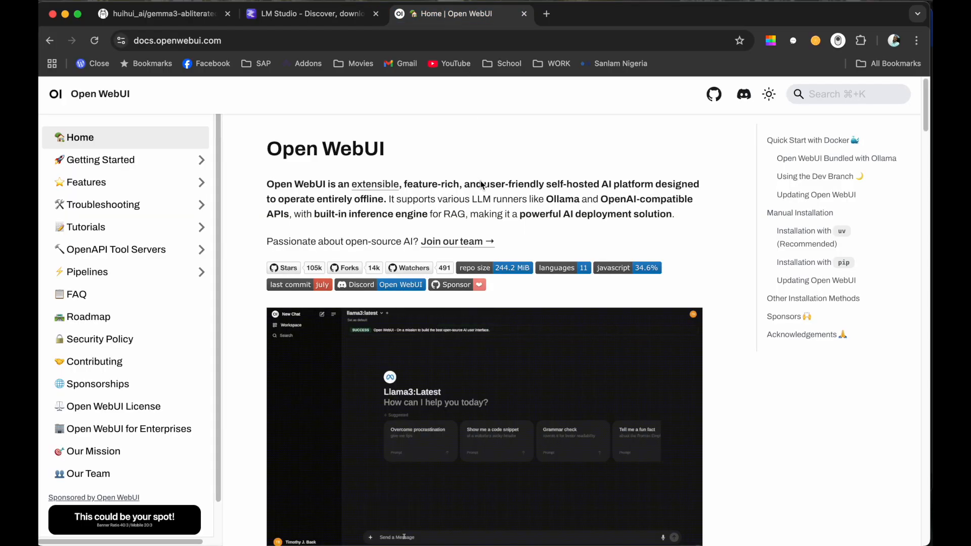
scroll(479, 202, down, 3)
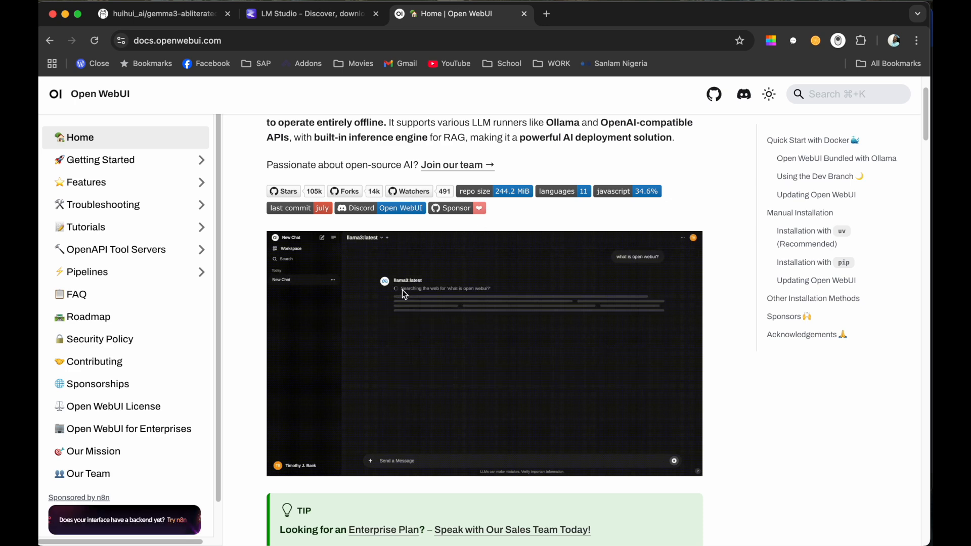
scroll(403, 287, down, 10)
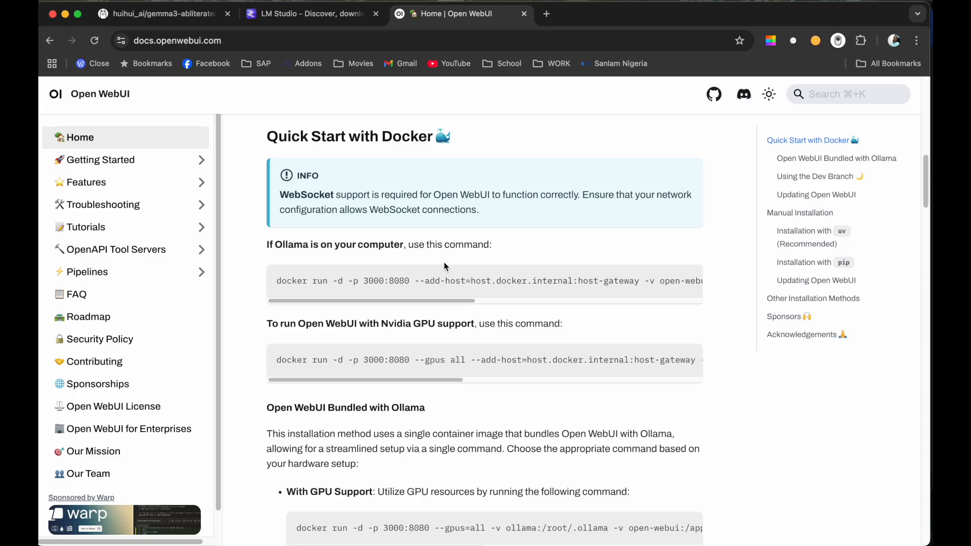
Return to the LM Studio site and recheck its Mac download option and app preview
click(300, 14)
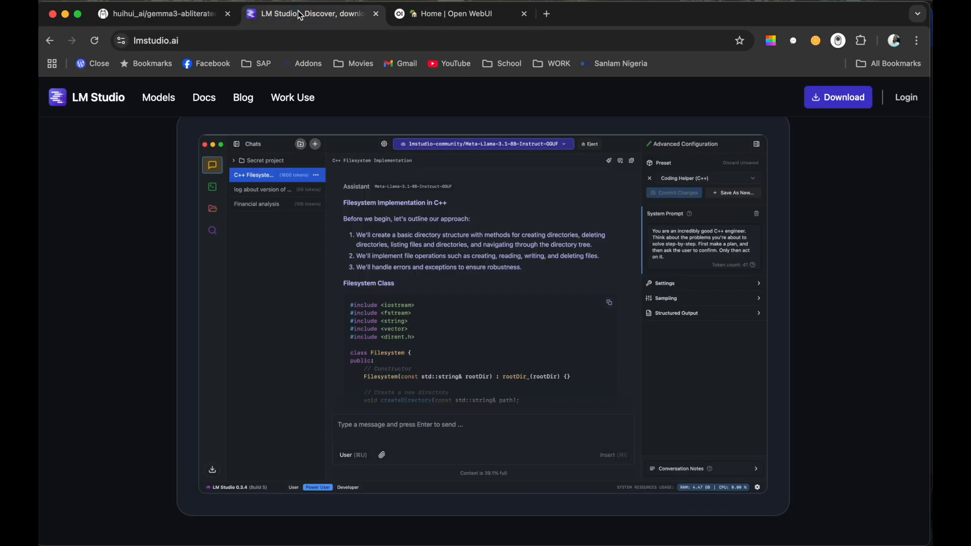
scroll(297, 168, up, 6)
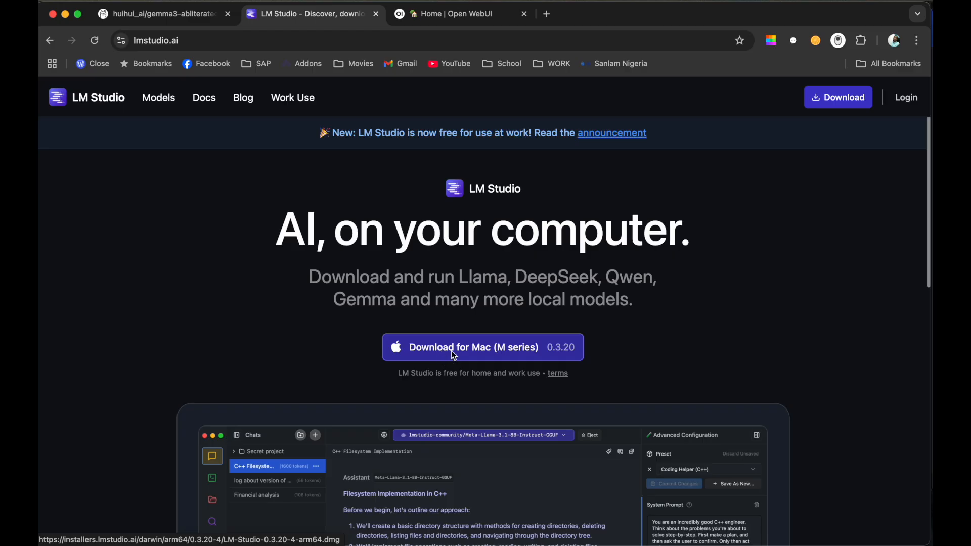
scroll(451, 353, down, 5)
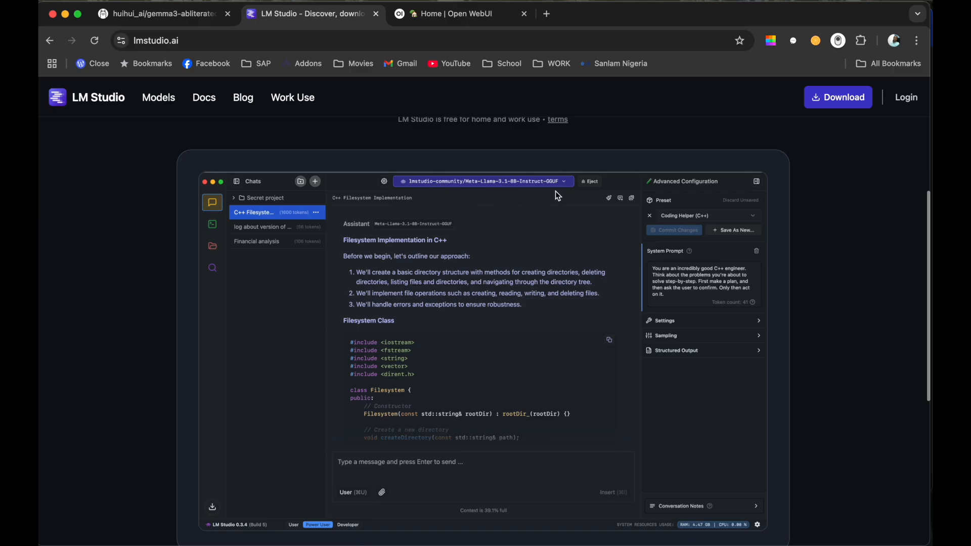
Review the LM Studio home page from the app preview to Developer Resources and the footer, and switch to the Open WebUI page
scroll(513, 320, down, 2)
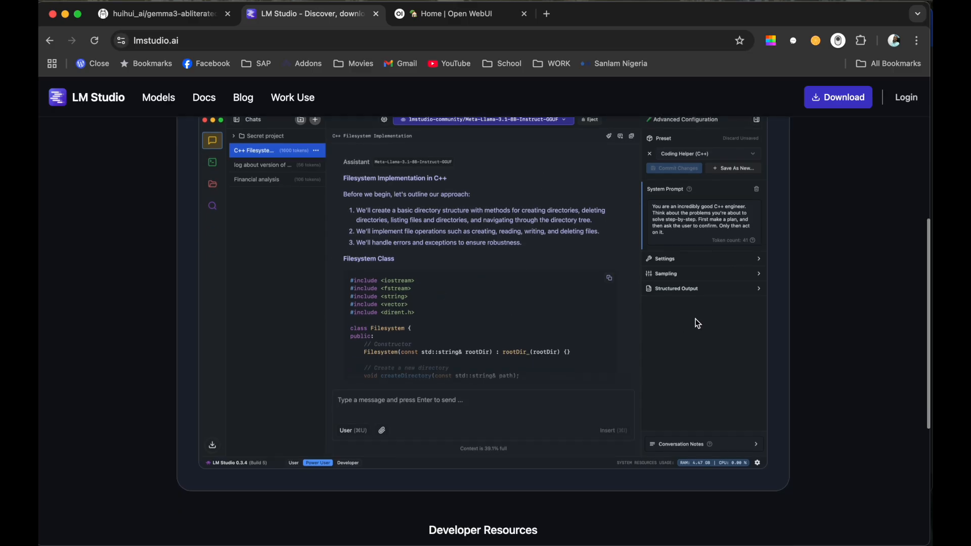
scroll(166, 219, up, 7)
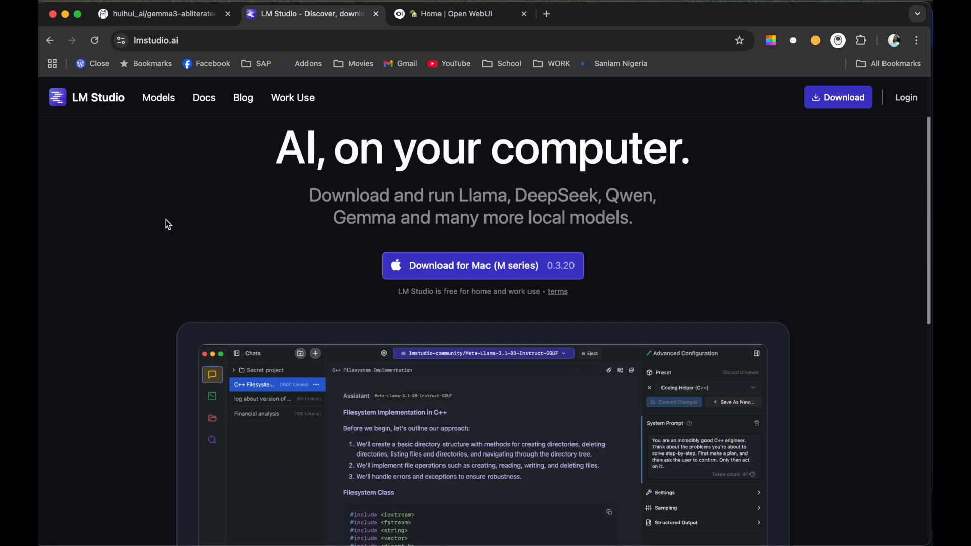
scroll(284, 290, down, 9)
scroll(286, 293, down, 4)
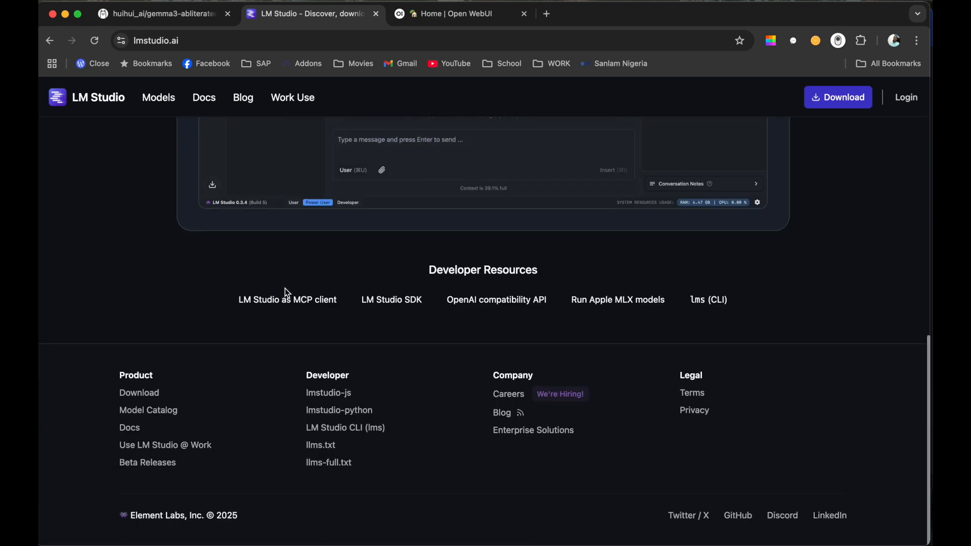
scroll(286, 292, up, 15)
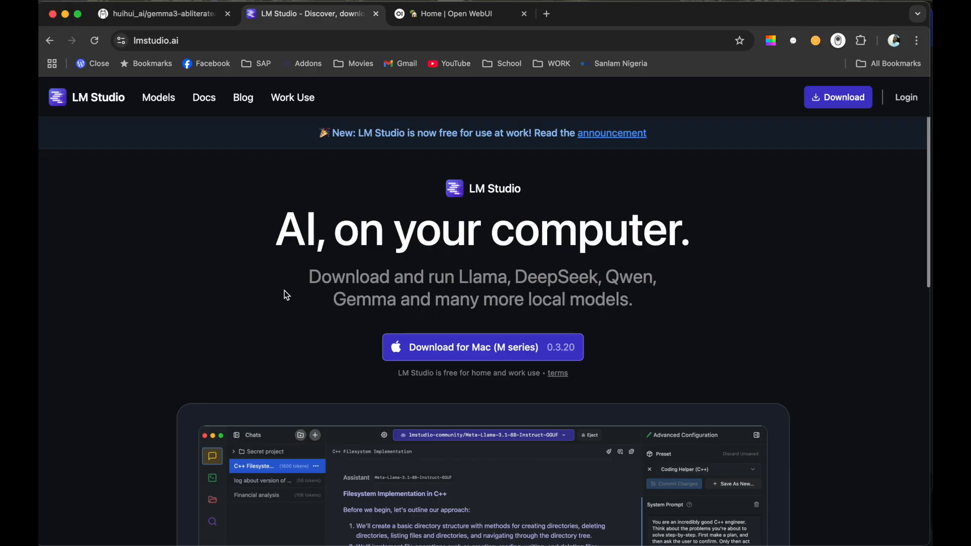
click(438, 17)
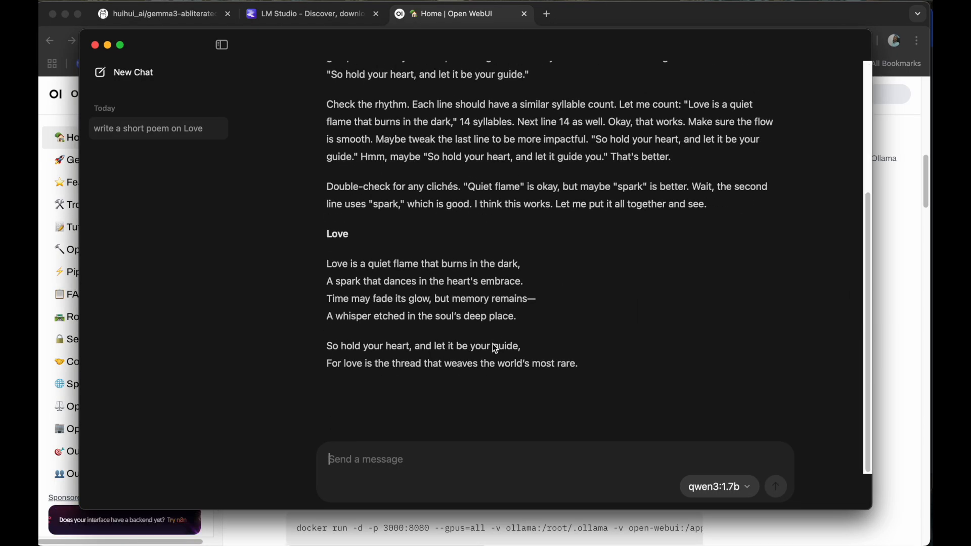
Examine the reasoning and final poem in the Ollama app's "write a short poem on Love" chat, and shift its window slightly
drag(326, 238, 494, 303)
click(447, 350)
drag(338, 364, 299, 268)
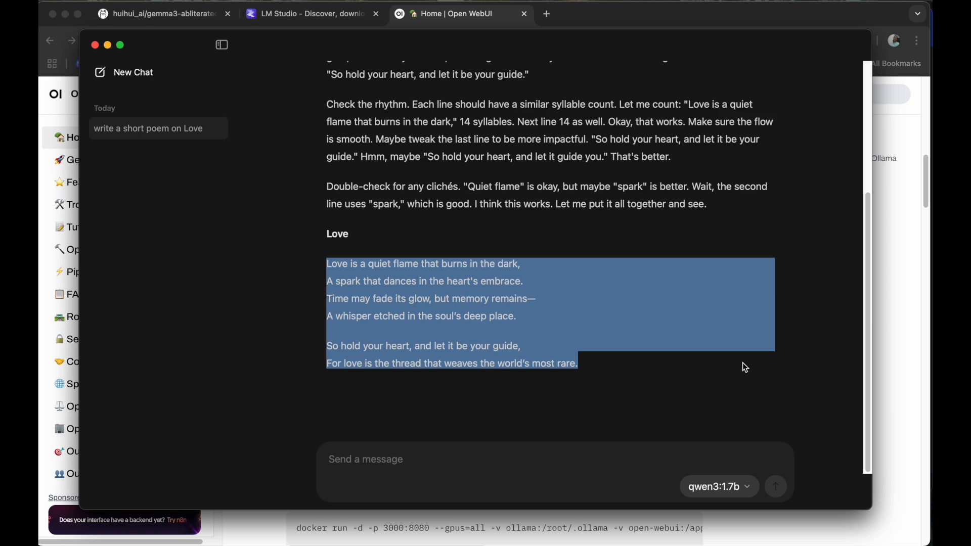
scroll(745, 367, up, 4)
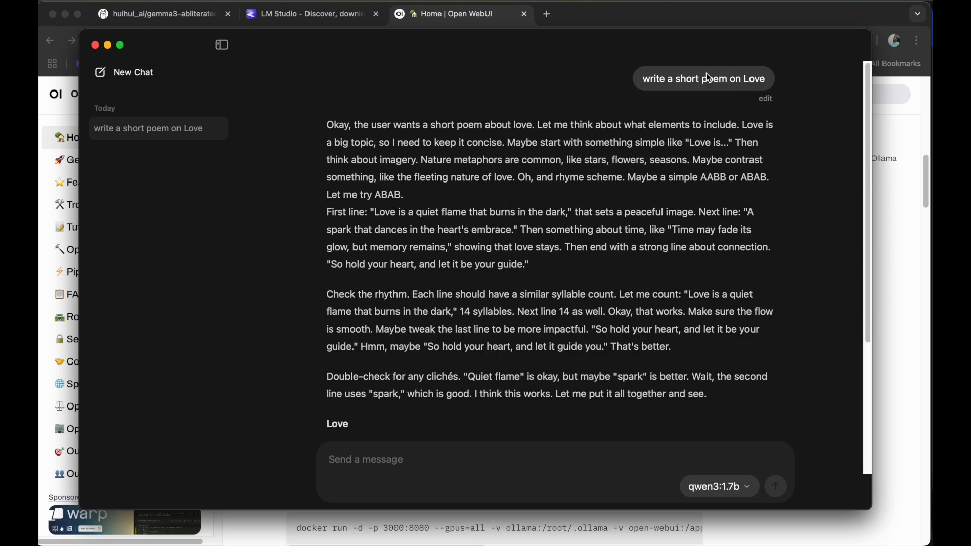
drag(329, 125, 666, 203)
click(452, 297)
drag(589, 360, 318, 235)
click(521, 305)
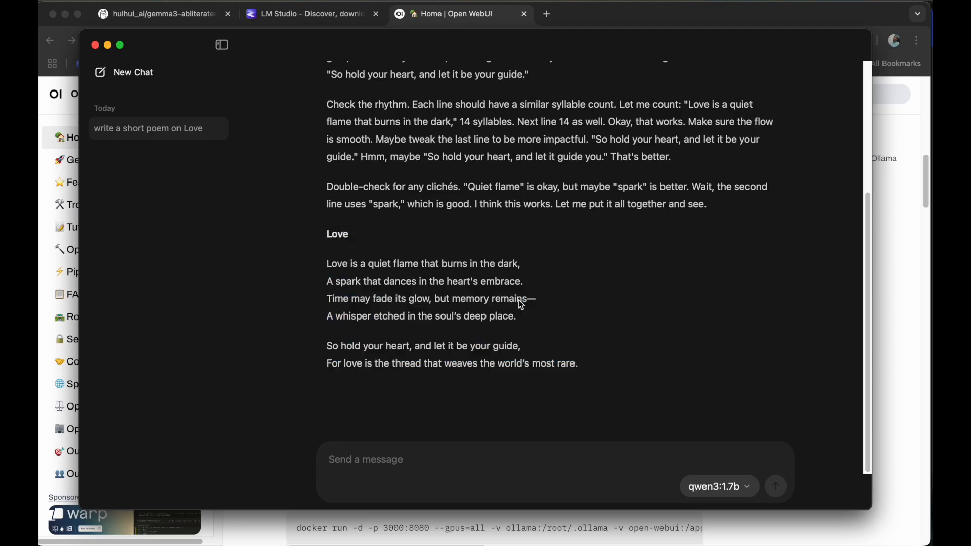
mouse_move(527, 52)
mouse_down()
mouse_move(522, 124)
mouse_move(533, 52)
mouse_up()
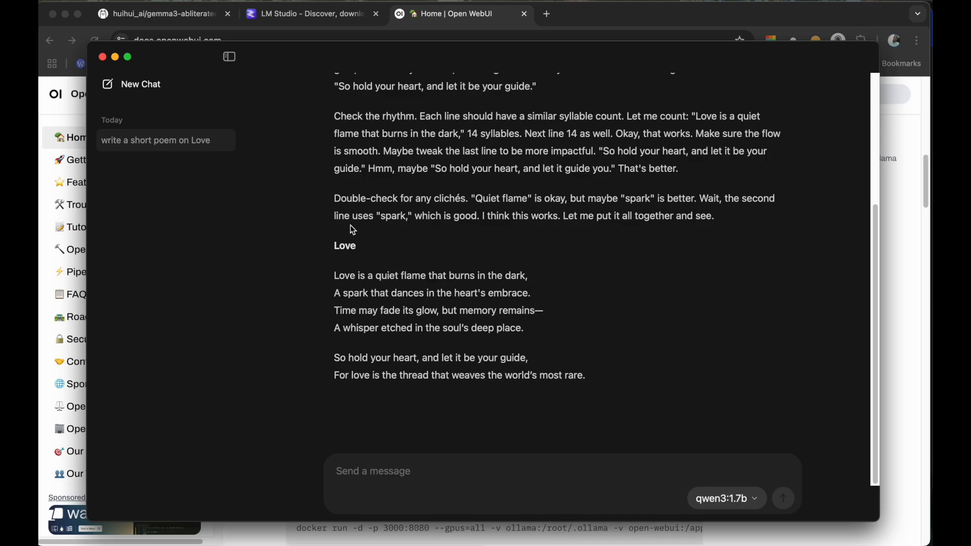
Switch to the terminal, review the qwen3:1.7b poem output and its verbose statistics, and end the model session with /bye
mouse_move(621, 530)
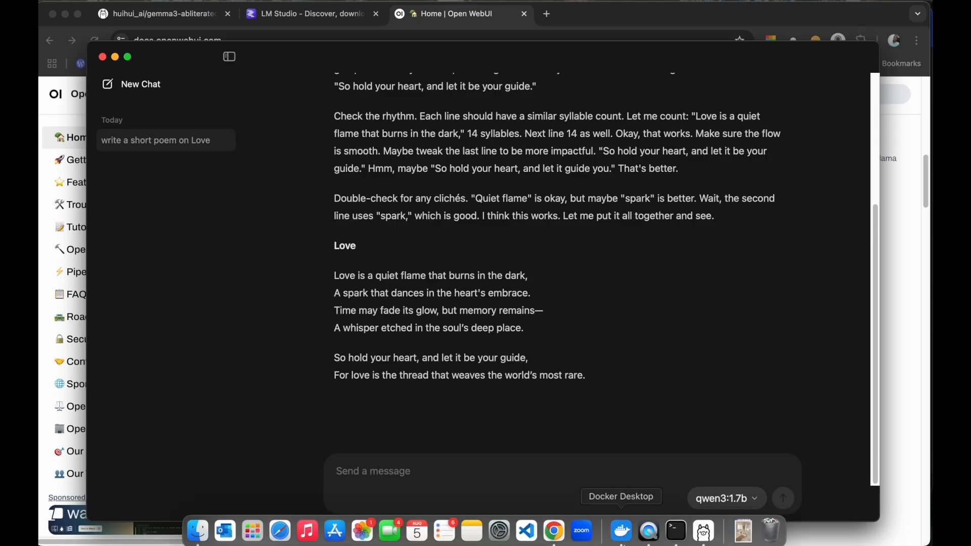
click(676, 531)
scroll(389, 253, up, 1)
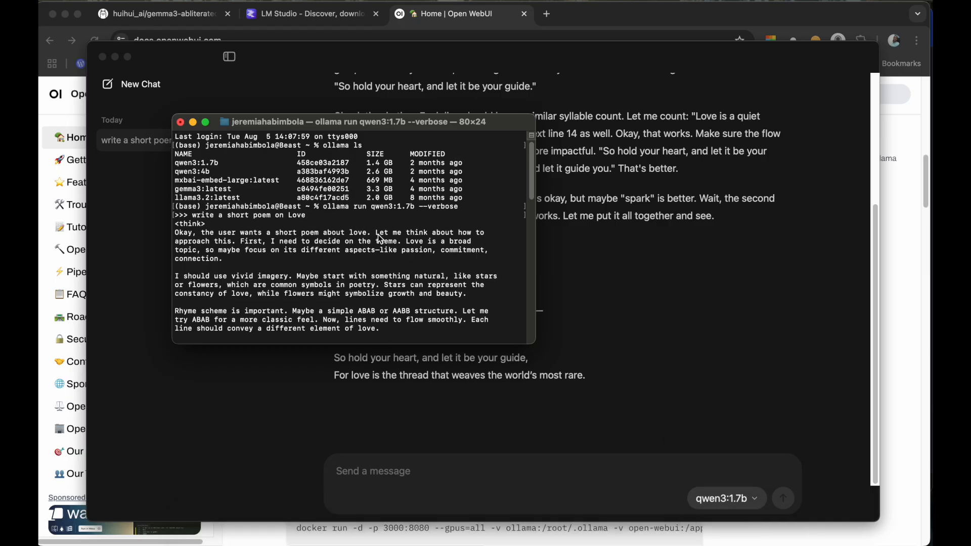
scroll(376, 247, down, 6)
scroll(340, 242, down, 10)
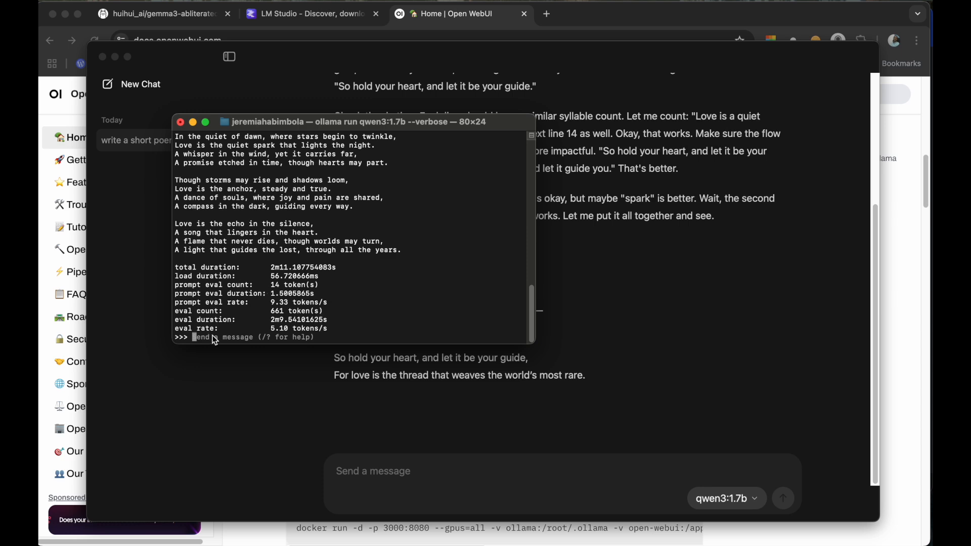
text(/bye)
key(Return)
Return to the Ollama app and review the Love poem chat back up to its original prompt
click(714, 326)
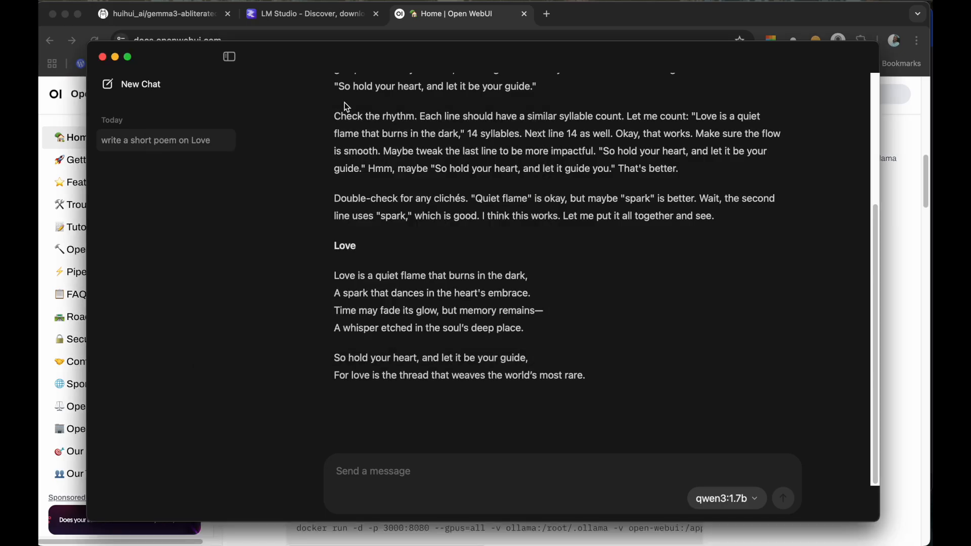
scroll(502, 246, up, 4)
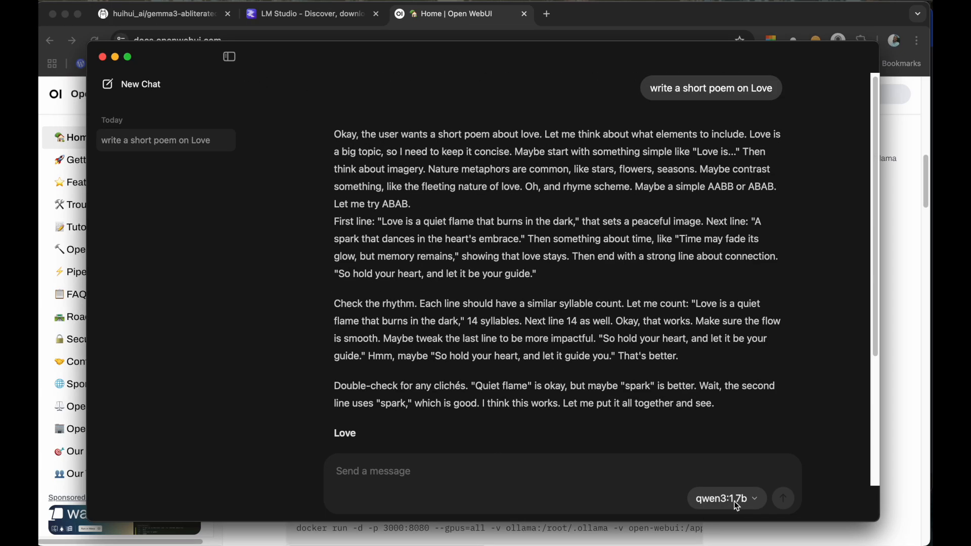